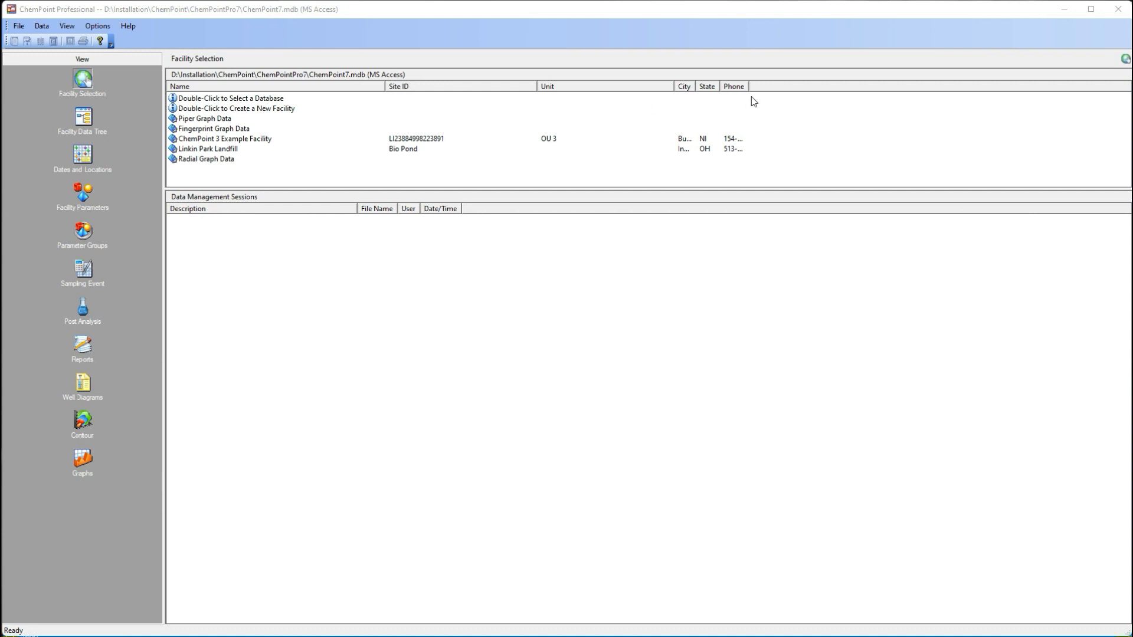
Generate the SQL Server creation script for a new database named ChemPointExample and copy the script
{"action": "left_click", "coordinate": [1063, 11]}
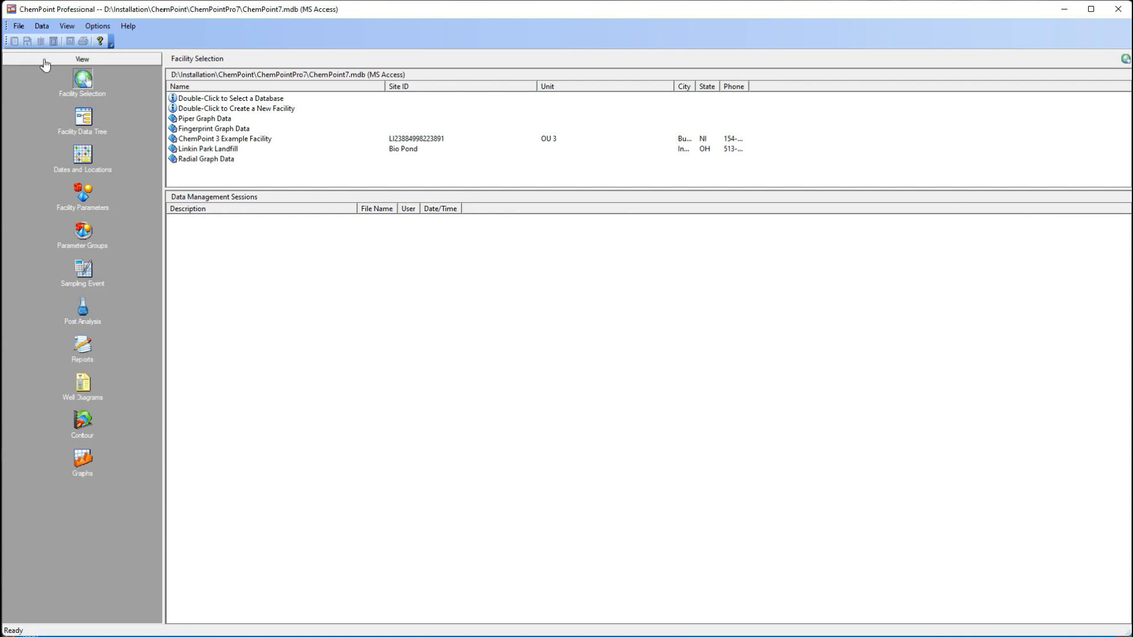
{"action": "left_click", "coordinate": [18, 28]}
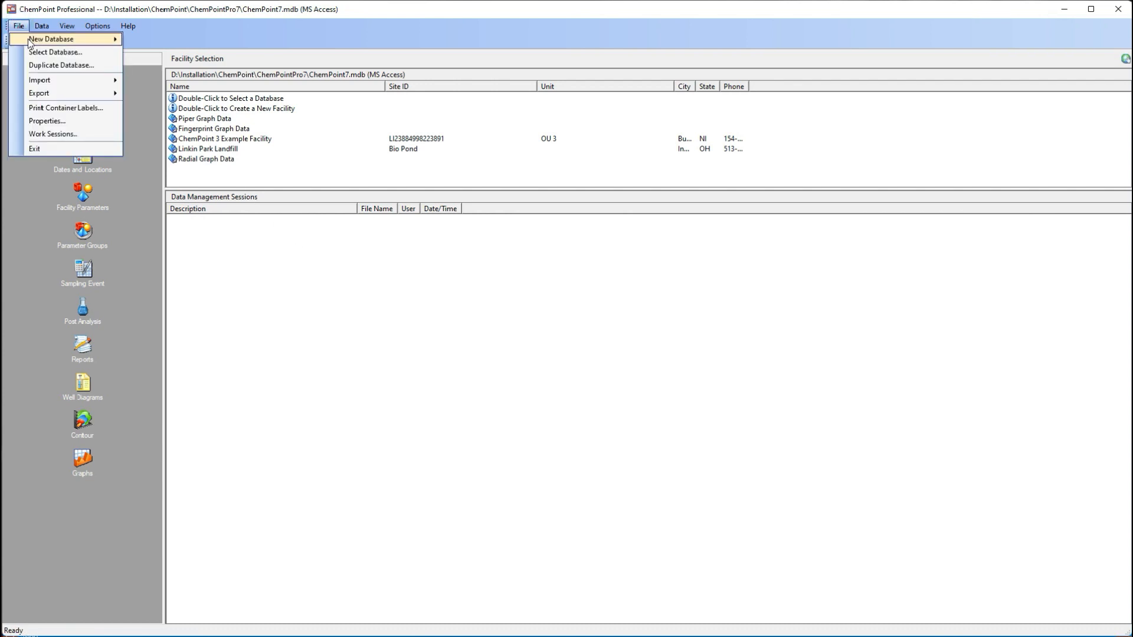
{"action": "mouse_move", "coordinate": [28, 41]}
{"action": "left_click", "coordinate": [160, 54]}
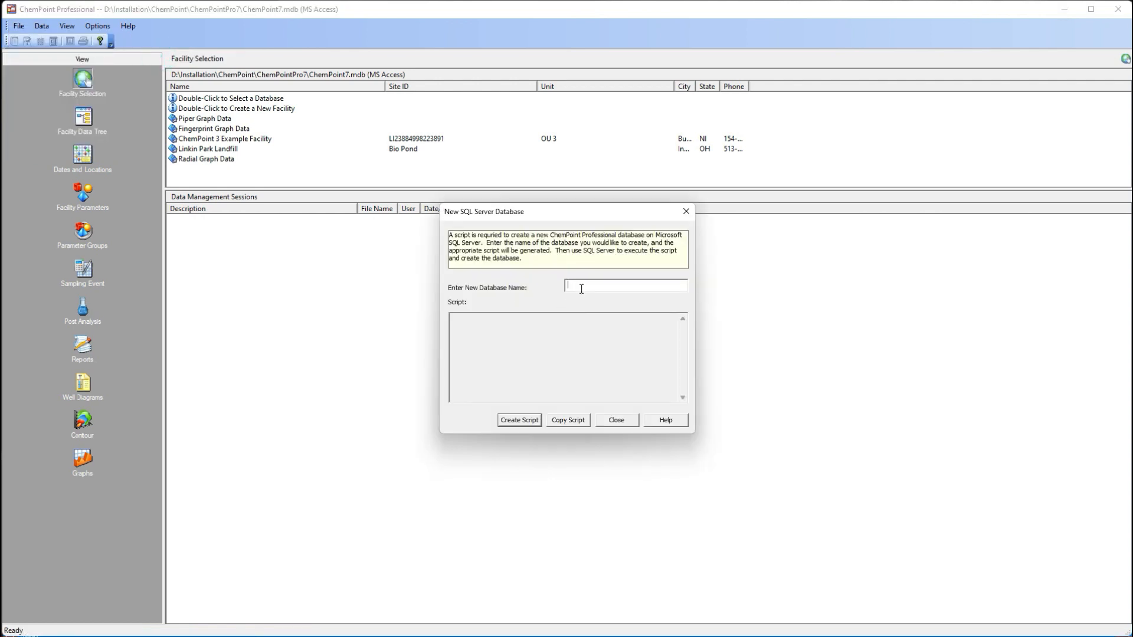
{"action": "type", "text": "ChemPointExample"}
{"action": "left_click", "coordinate": [515, 421]}
{"action": "left_click", "coordinate": [569, 421]}
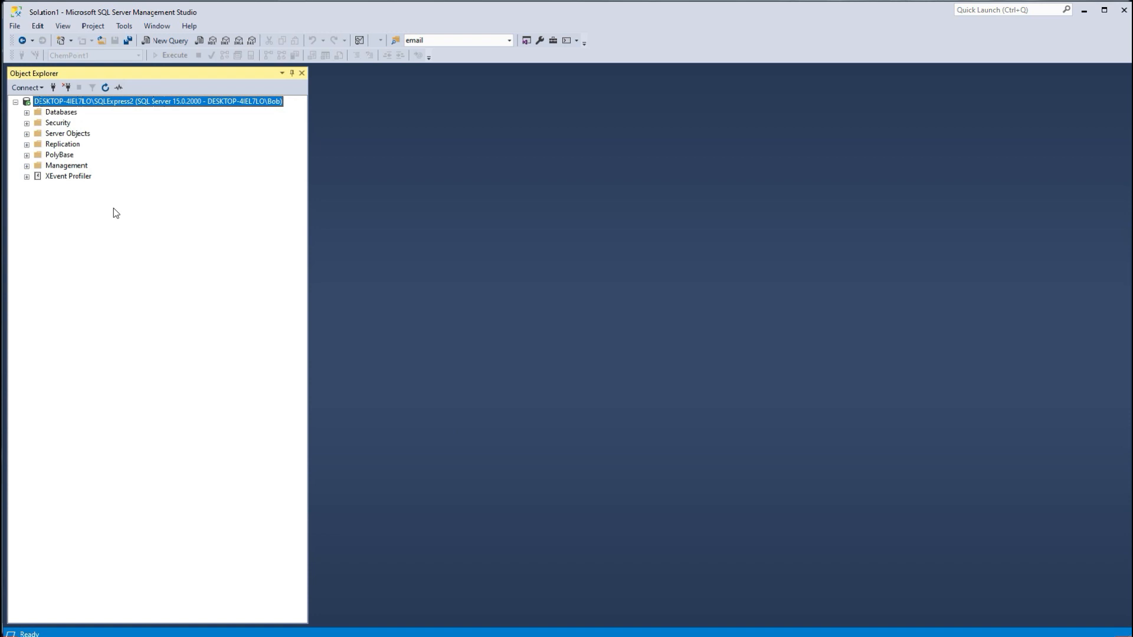
Create a new database named ChemPointExample on the SQLExpress2 server in SQL Server Management Studio
{"action": "left_click", "coordinate": [27, 112]}
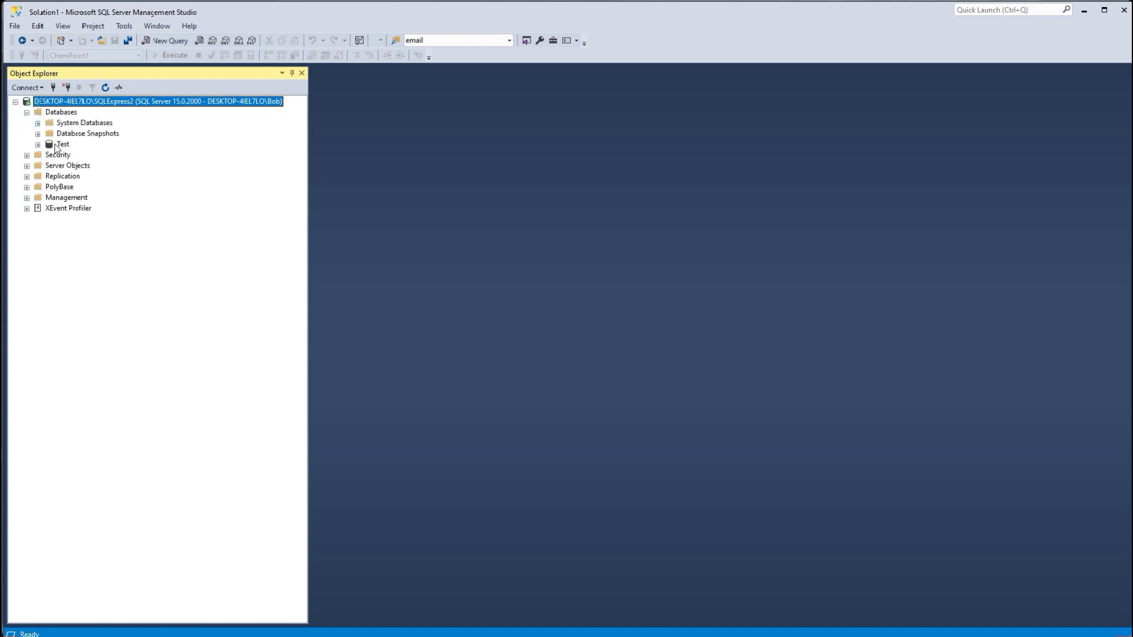
{"action": "right_click", "coordinate": [63, 113]}
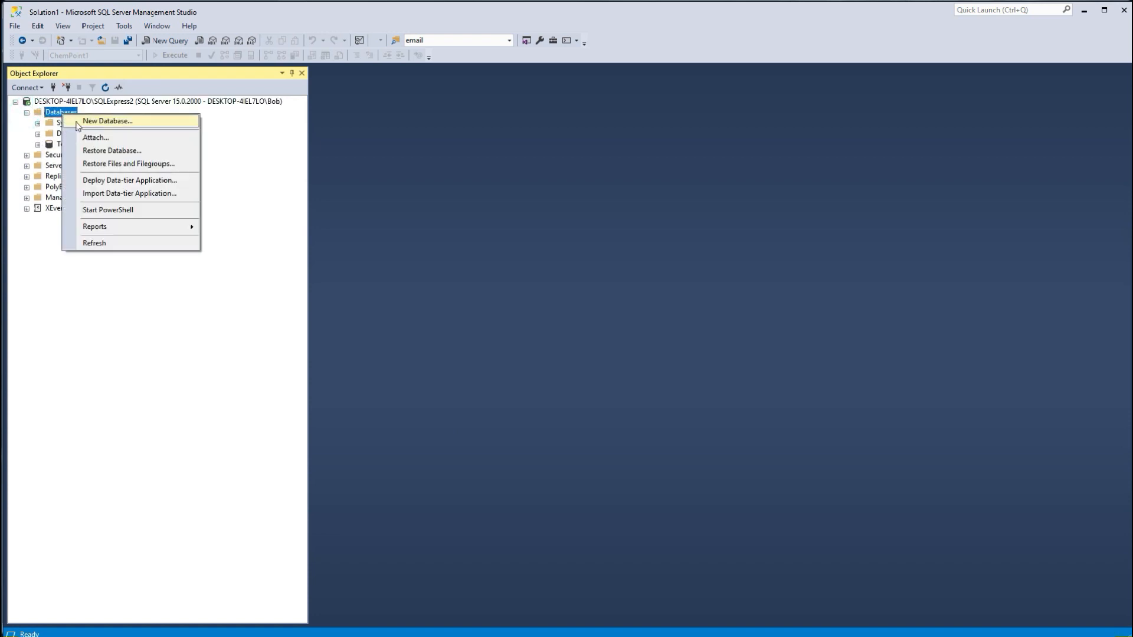
{"action": "left_click", "coordinate": [77, 124]}
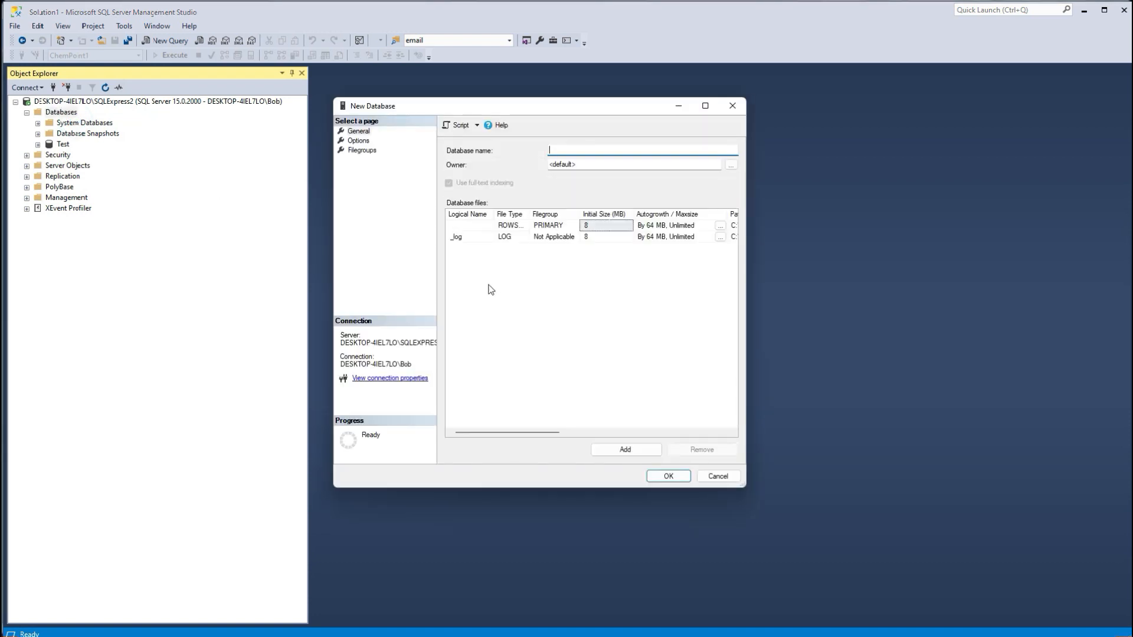
{"action": "type", "text": "ChemPointExample"}
{"action": "left_click", "coordinate": [667, 477]}
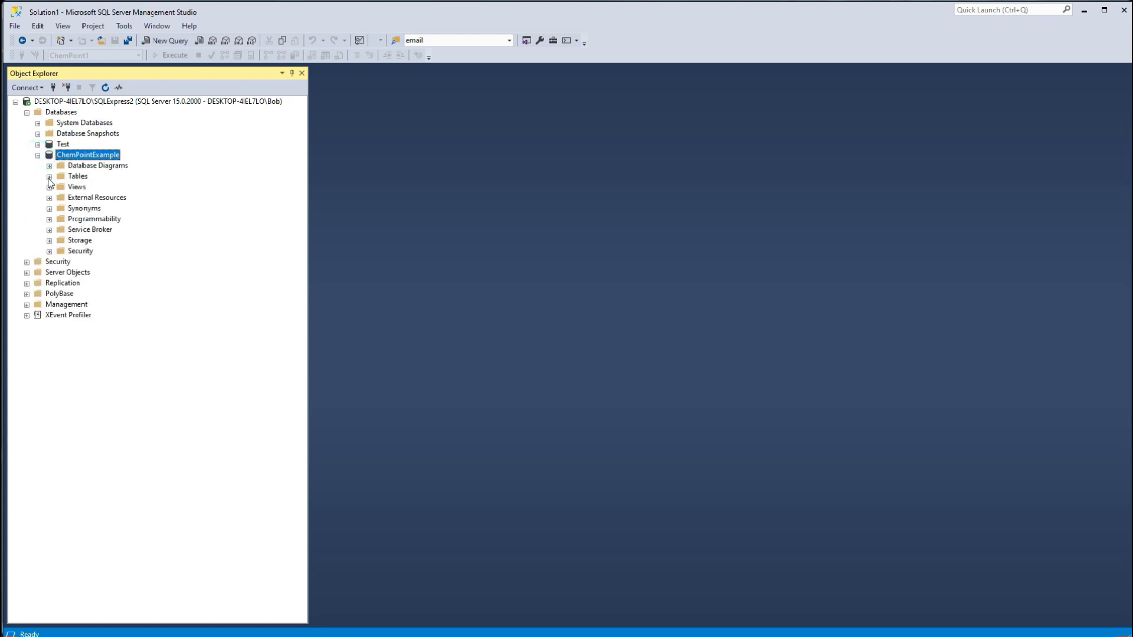
Open a new query on the ChemPointExample database and paste the copied creation script into it
{"action": "left_click", "coordinate": [157, 40]}
{"action": "right_click", "coordinate": [478, 195]}
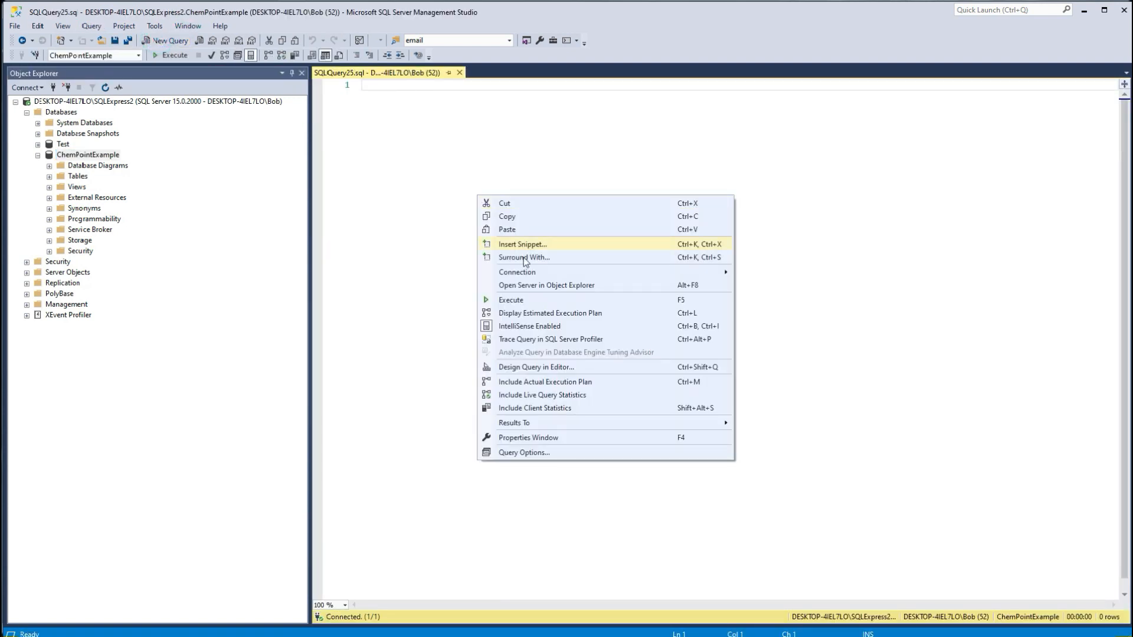
{"action": "left_click", "coordinate": [511, 230]}
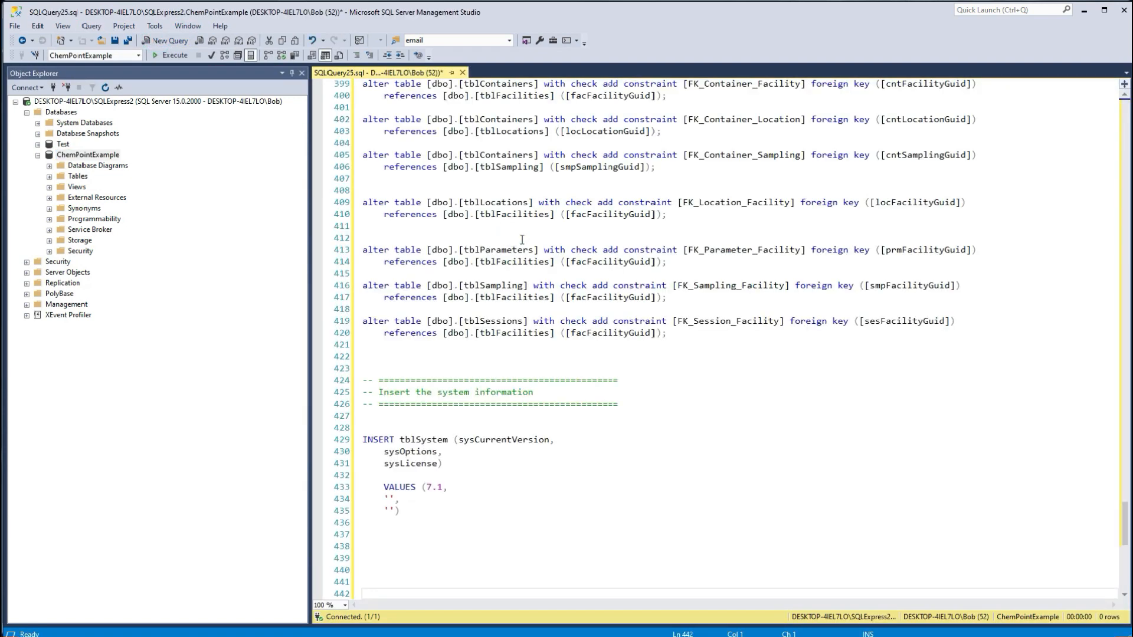
Check the database name in the script's USE statement, execute the script, and expand the tables of ChemPointExample
{"action": "key", "text": "ctrl+Home"}
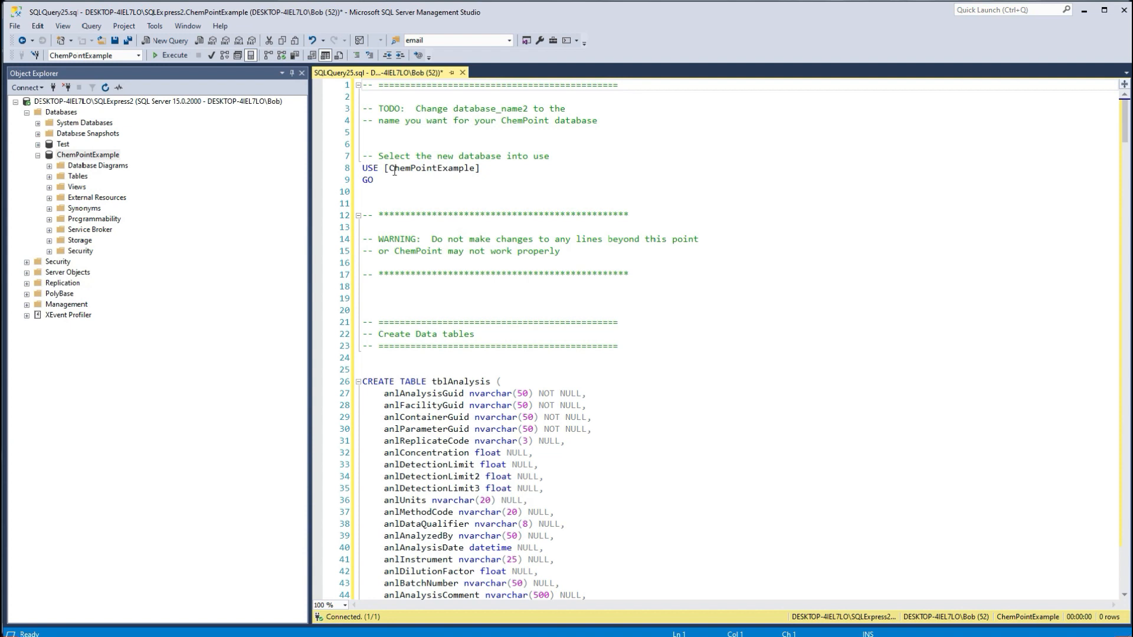
{"action": "left_click_drag", "start_coordinate": [389, 168], "coordinate": [475, 169]}
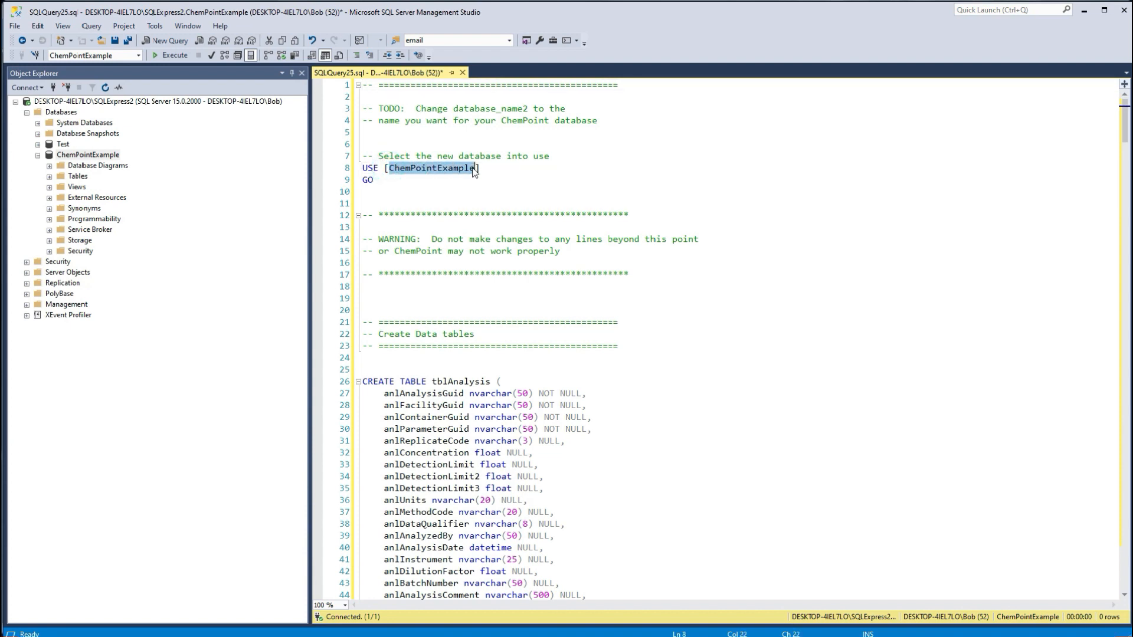
{"action": "left_click", "coordinate": [65, 158]}
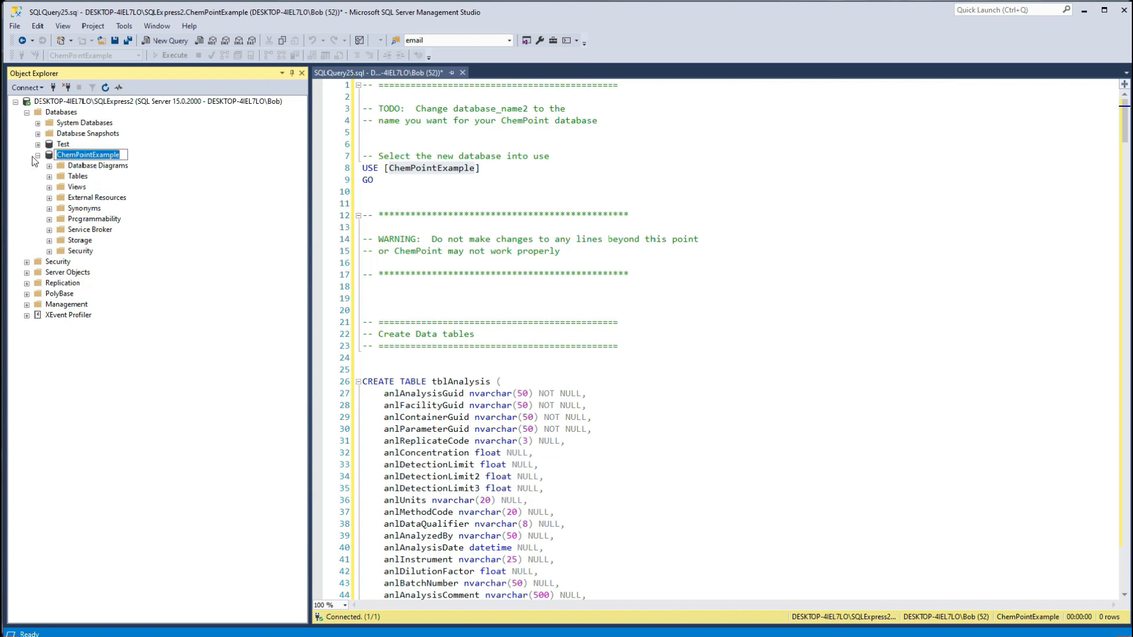
{"action": "left_click", "coordinate": [160, 163]}
{"action": "left_click", "coordinate": [447, 168]}
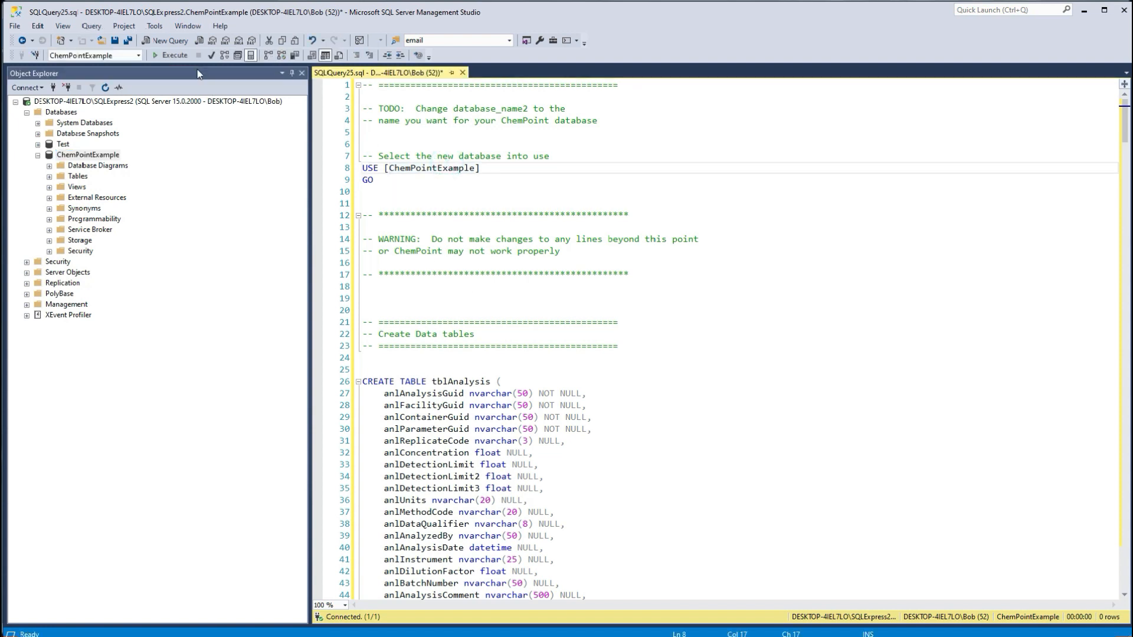
{"action": "left_click", "coordinate": [164, 57]}
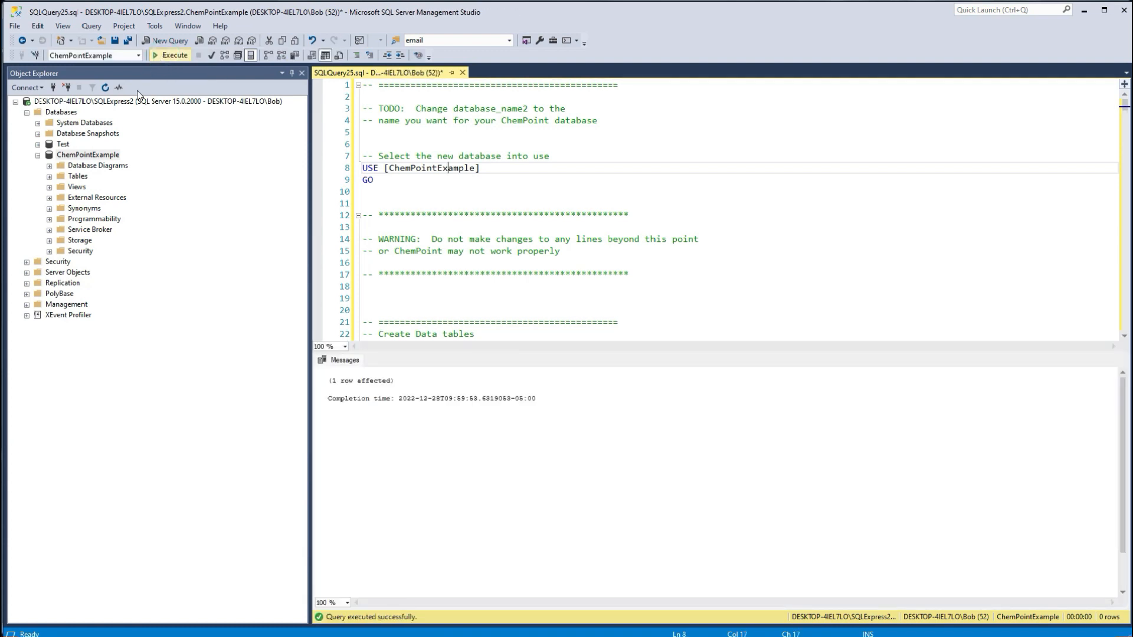
{"action": "left_click", "coordinate": [49, 177]}
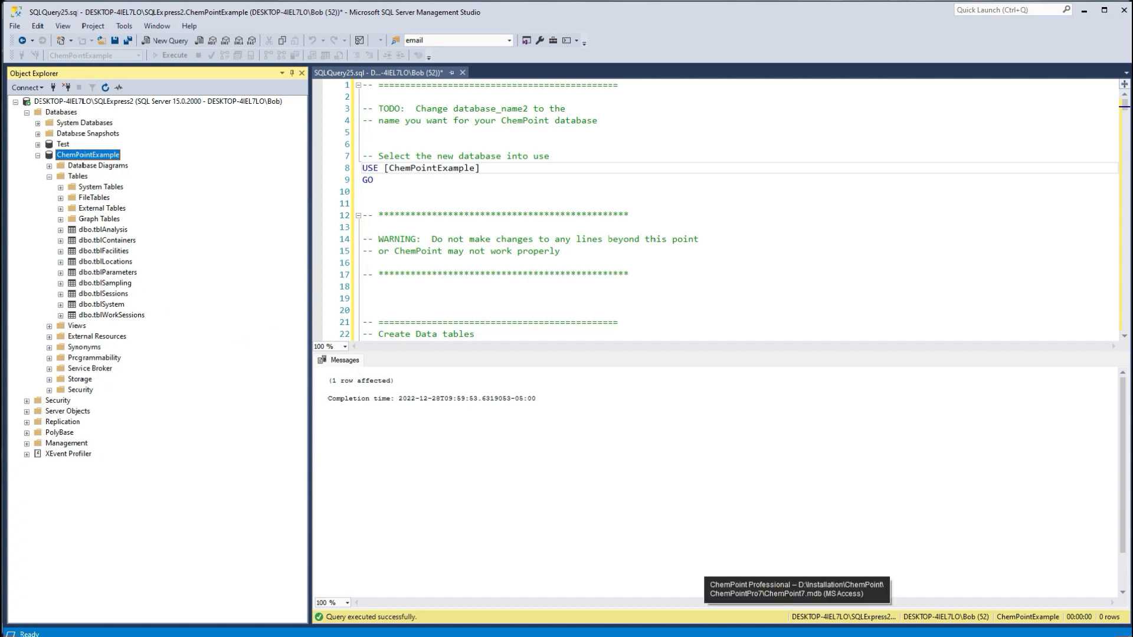
Switch to ChemPoint Professional, close the script dialog and open Duplicate Database
{"action": "left_click", "coordinate": [796, 636]}
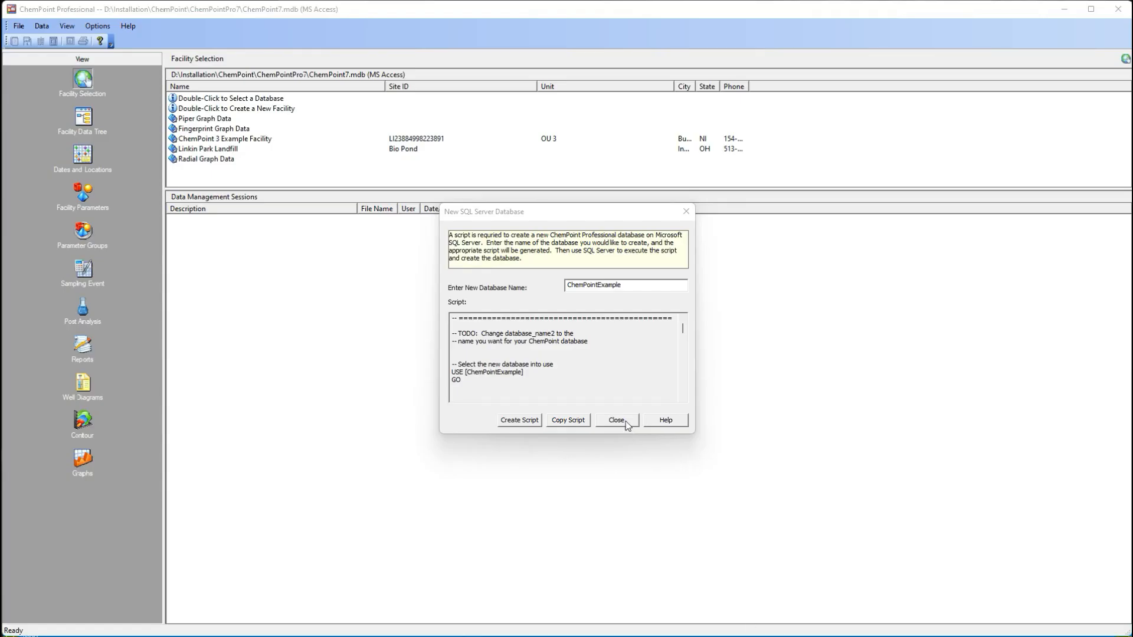
{"action": "left_click", "coordinate": [617, 420]}
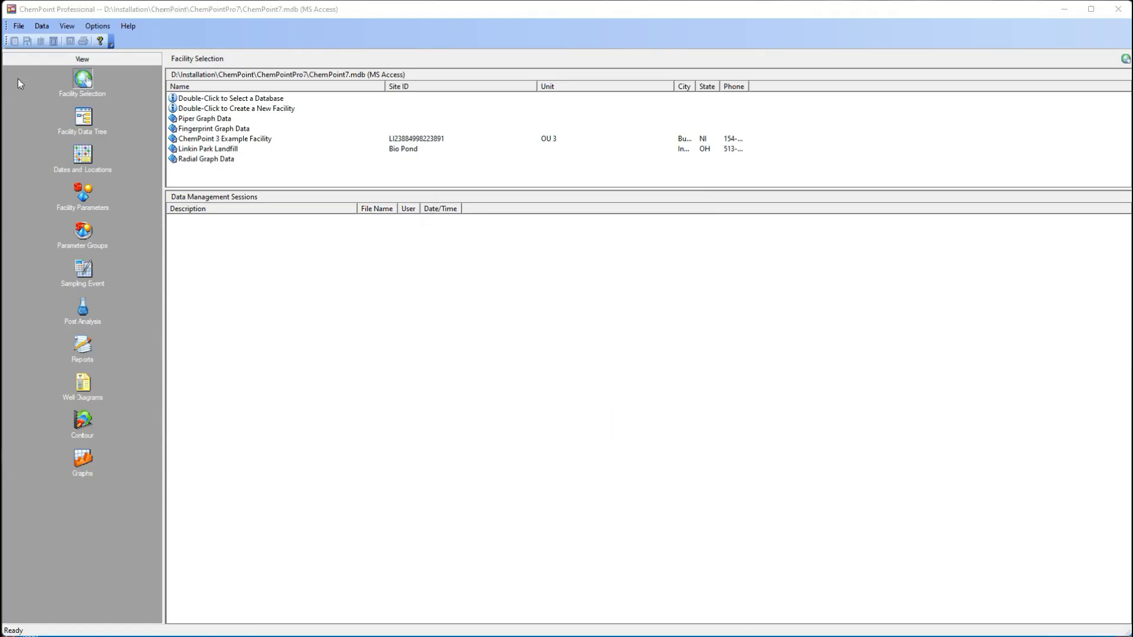
{"action": "left_click", "coordinate": [20, 27]}
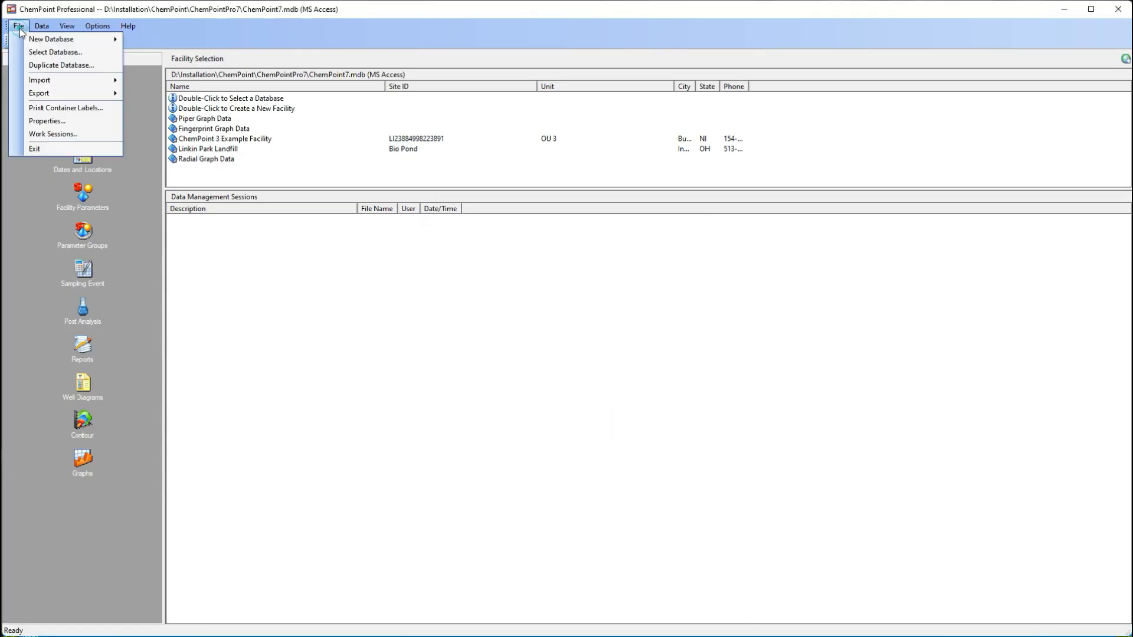
{"action": "left_click", "coordinate": [34, 65]}
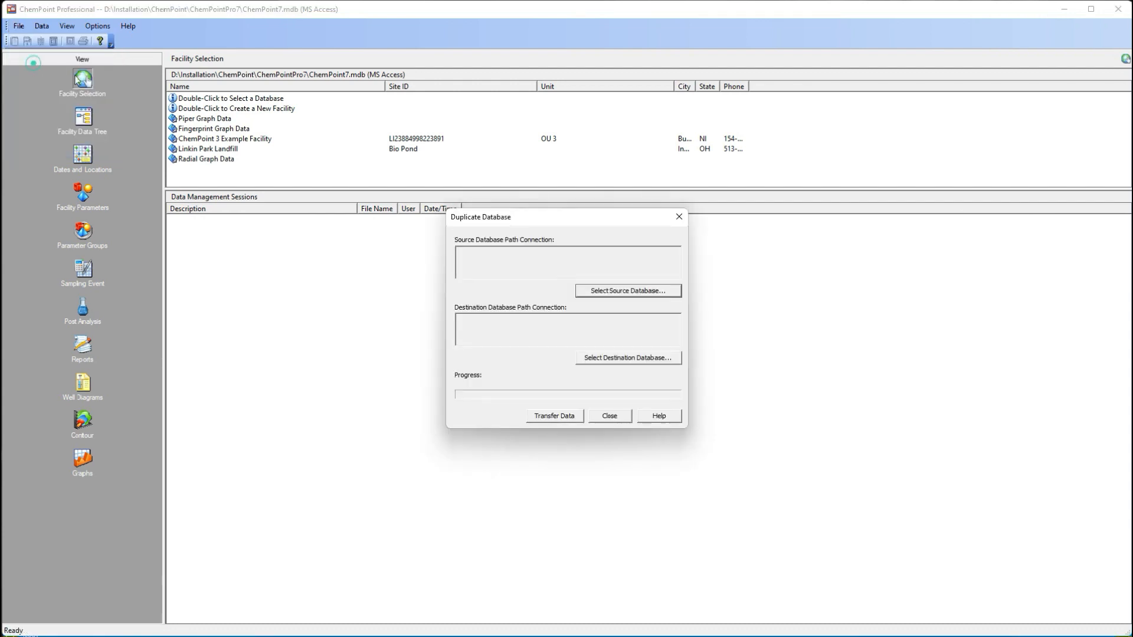
Set the duplication source to the Microsoft Access database D:\Installation\ChemPoint\ChemPointPro7\ChemPoint7.mdb
{"action": "left_click", "coordinate": [643, 291]}
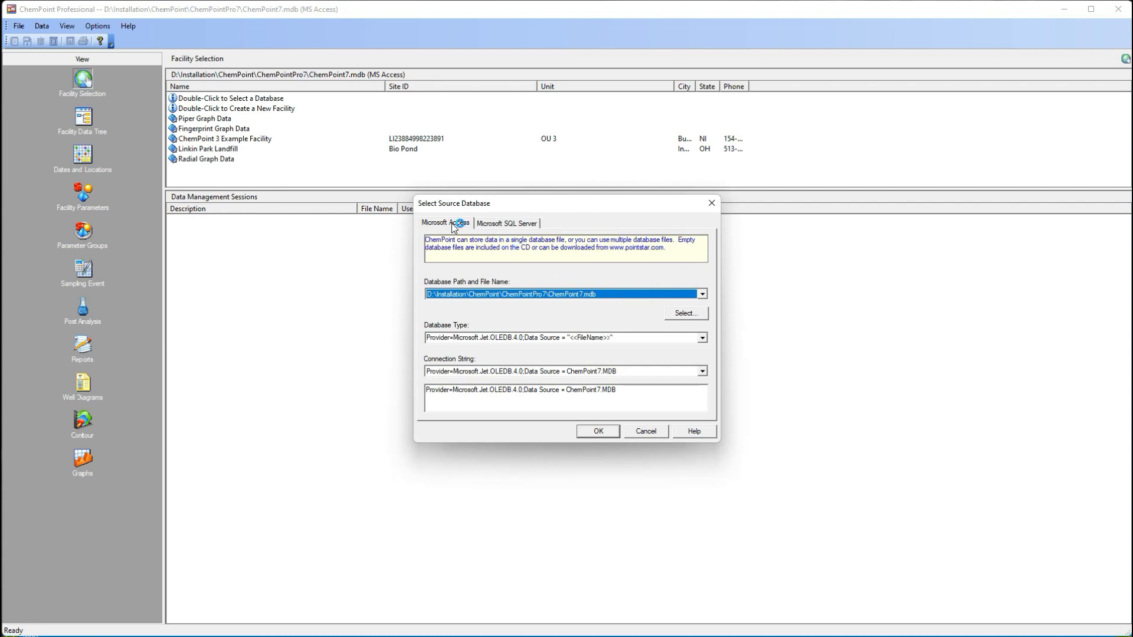
{"action": "left_click", "coordinate": [588, 293]}
{"action": "left_click", "coordinate": [600, 304]}
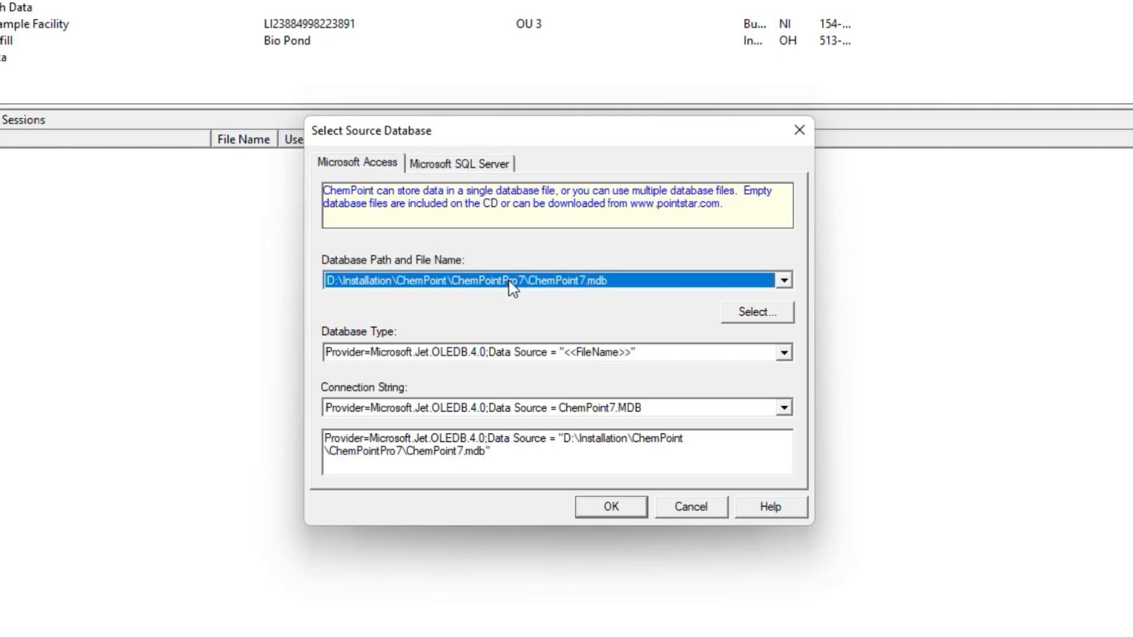
{"action": "left_click_drag", "start_coordinate": [511, 457], "coordinate": [328, 438]}
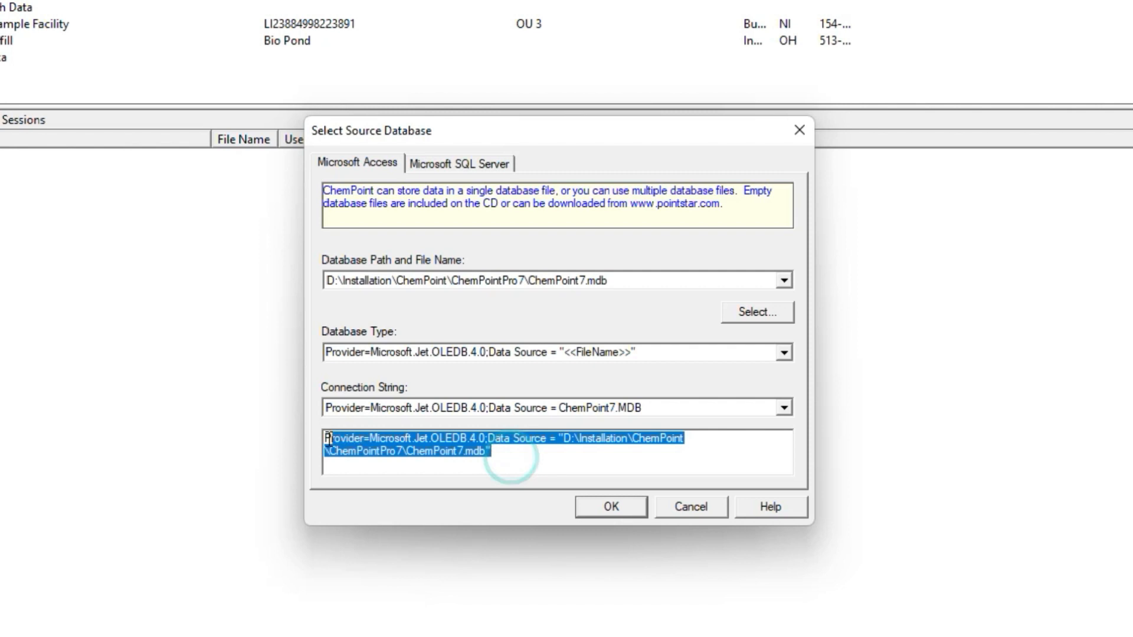
{"action": "left_click", "coordinate": [610, 509]}
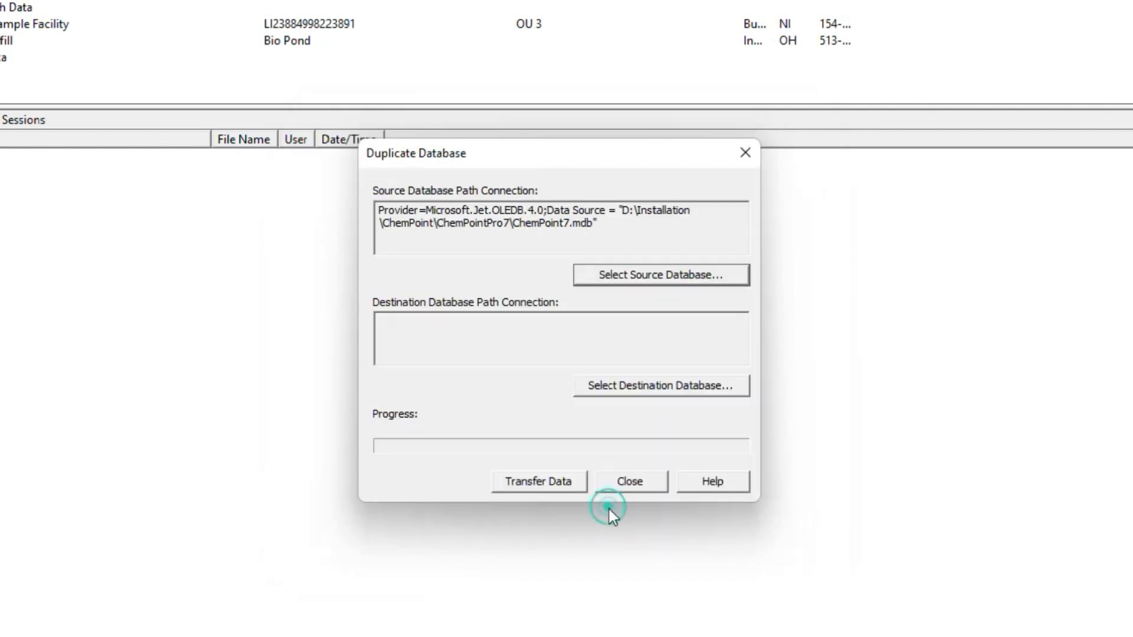
Choose Microsoft SQL Server for the destination database and set its data source to (local)\SQLExpress2
{"action": "left_click", "coordinate": [667, 387]}
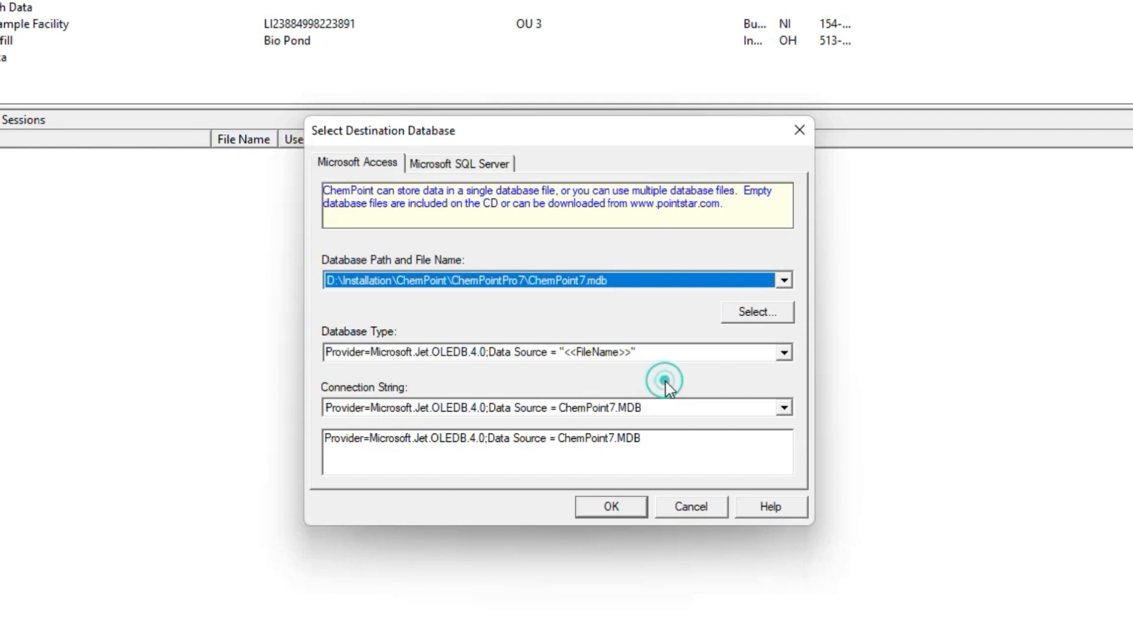
{"action": "left_click", "coordinate": [462, 161]}
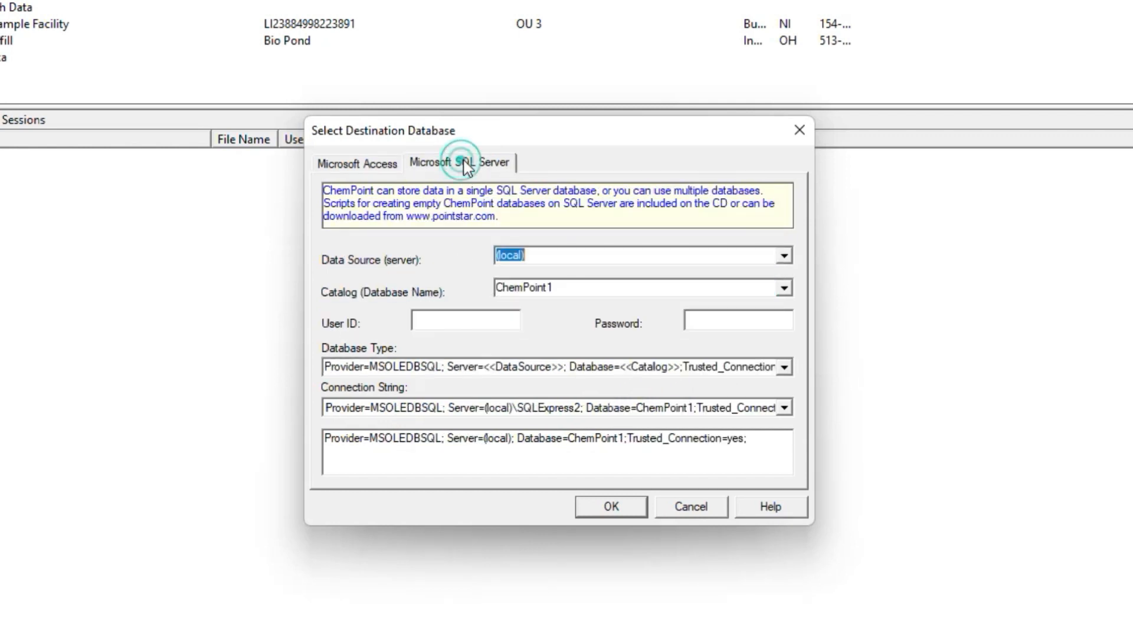
{"action": "left_click", "coordinate": [661, 258]}
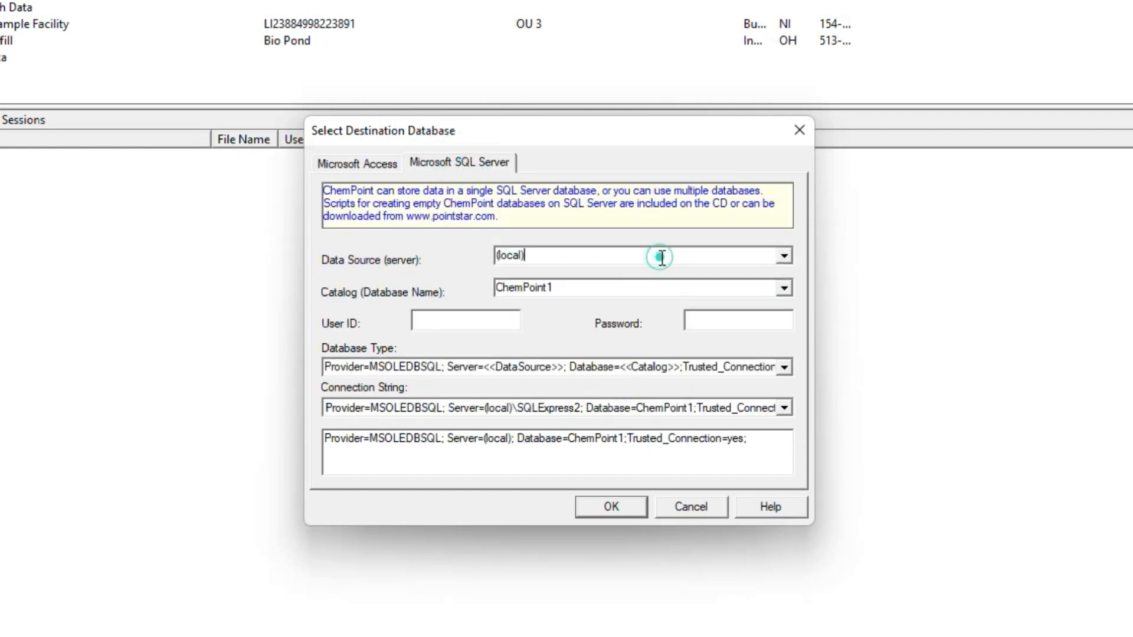
{"action": "type", "text": "\\SQL"}
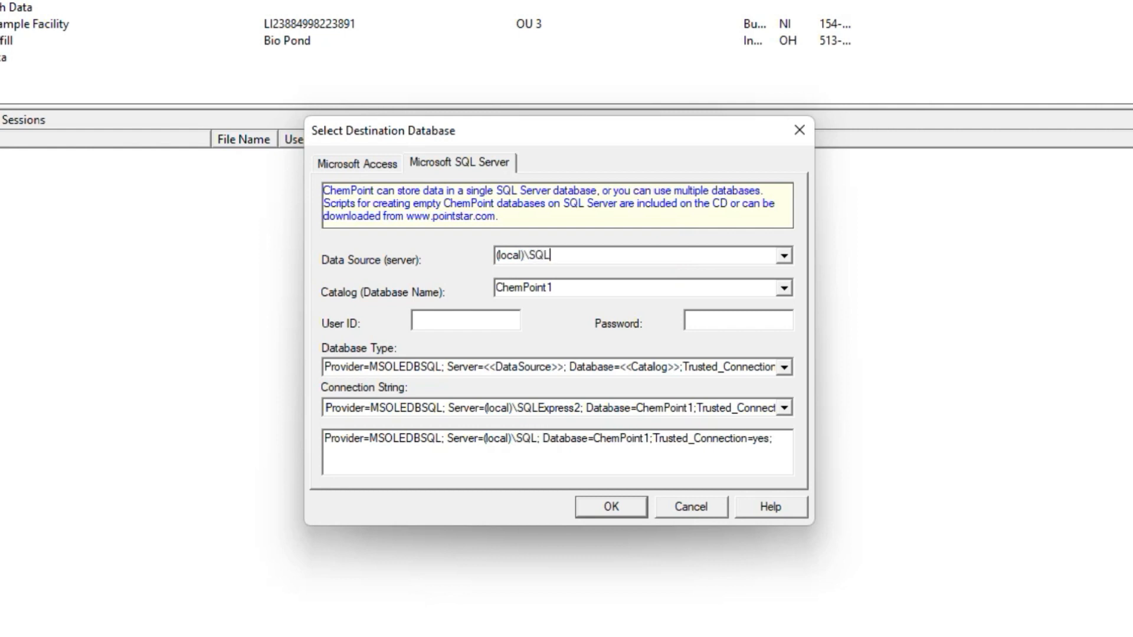
{"action": "type", "text": "Eexpress"}
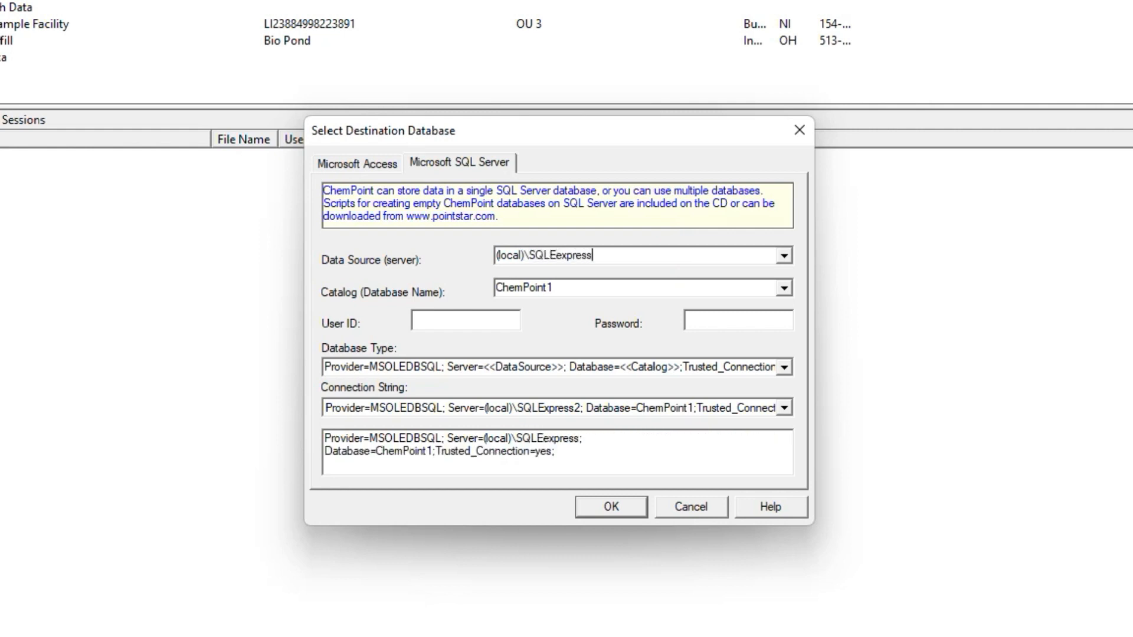
{"action": "key", "text": "Delete"}
{"action": "key", "text": "End"}
{"action": "type", "text": "2"}
Set the destination catalog to ChemPointExample
{"action": "left_click", "coordinate": [596, 292]}
{"action": "left_click", "coordinate": [596, 291]}
{"action": "key", "text": "BackSpace"}
{"action": "type", "text": "Example"}
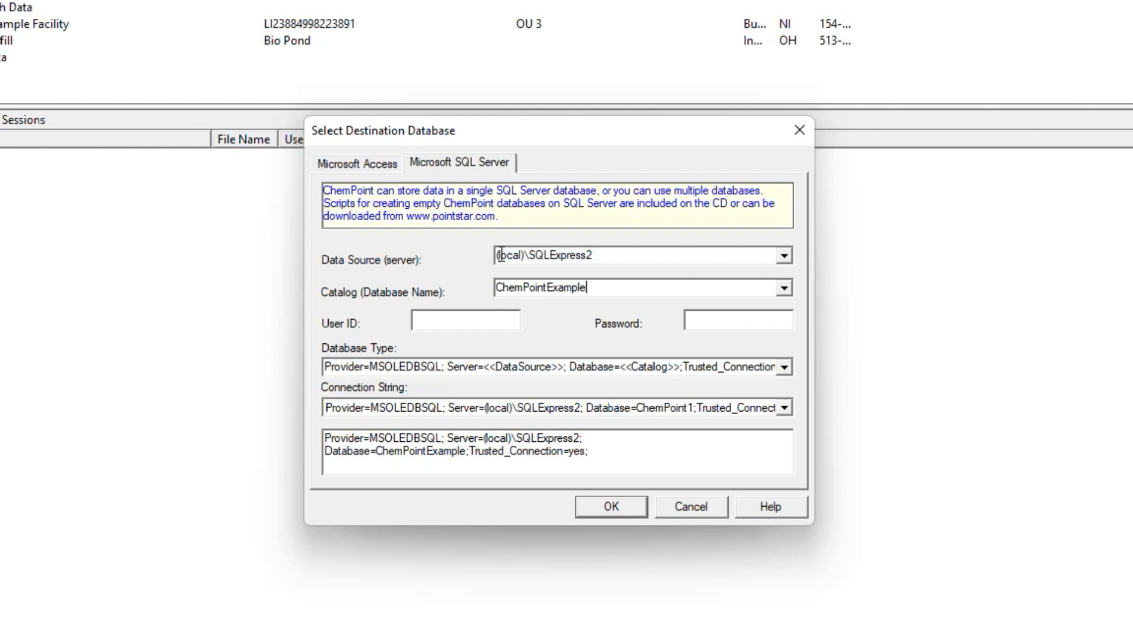
Compare the destination's data source with the server name in SQL Server Management Studio's connection dialog, leaving the dialog without connecting
{"action": "double_click", "coordinate": [535, 255]}
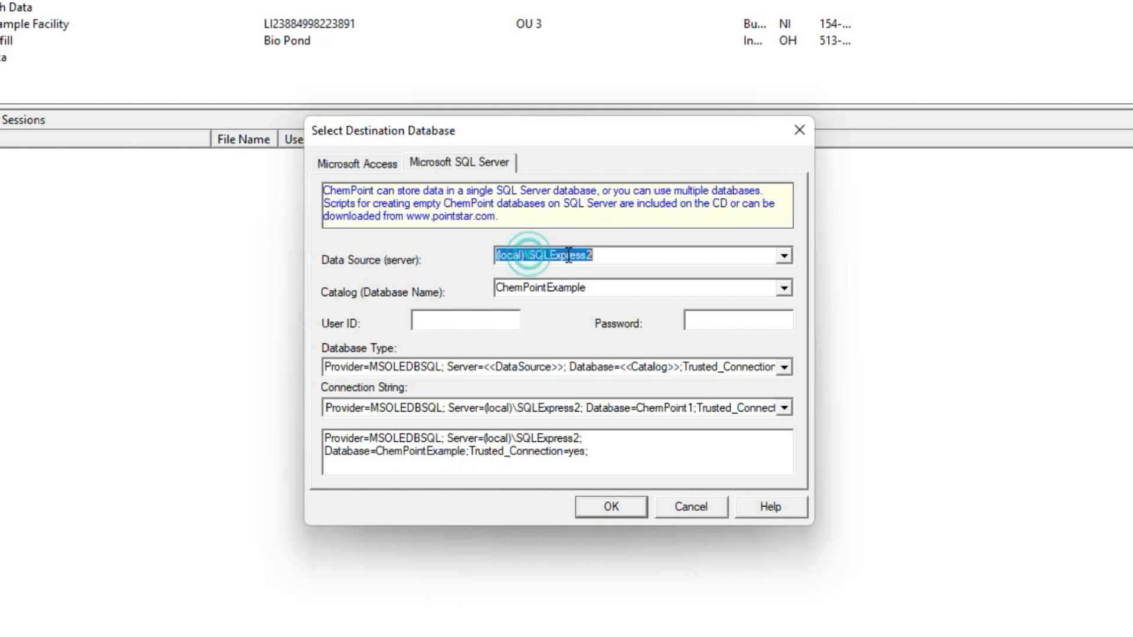
{"action": "left_click", "coordinate": [625, 258]}
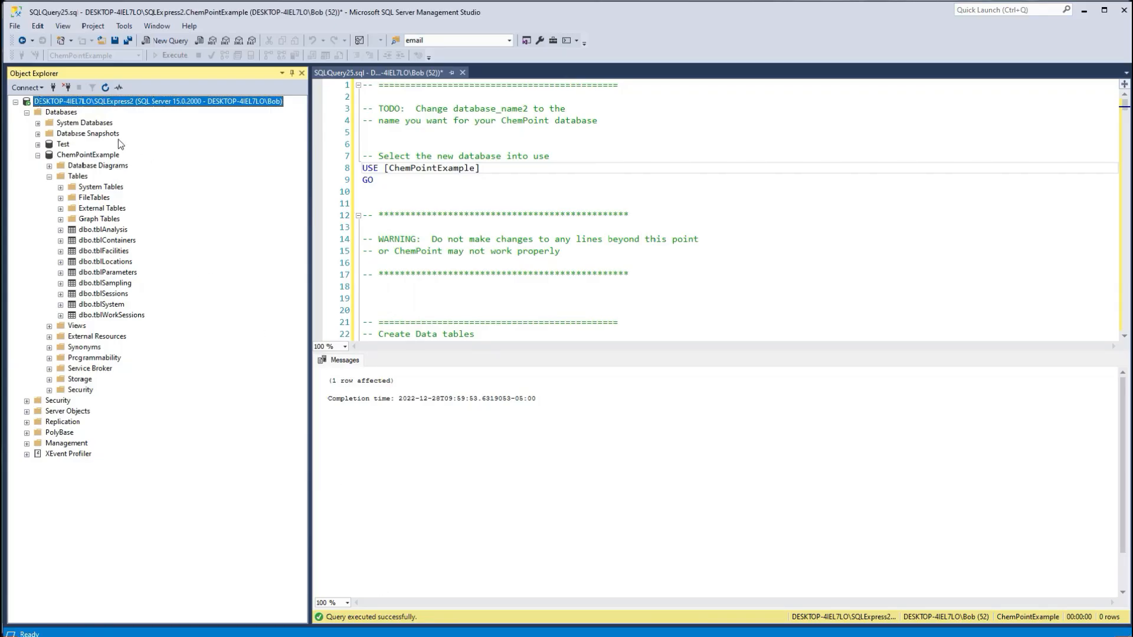
{"action": "right_click", "coordinate": [99, 107]}
{"action": "left_click", "coordinate": [121, 114]}
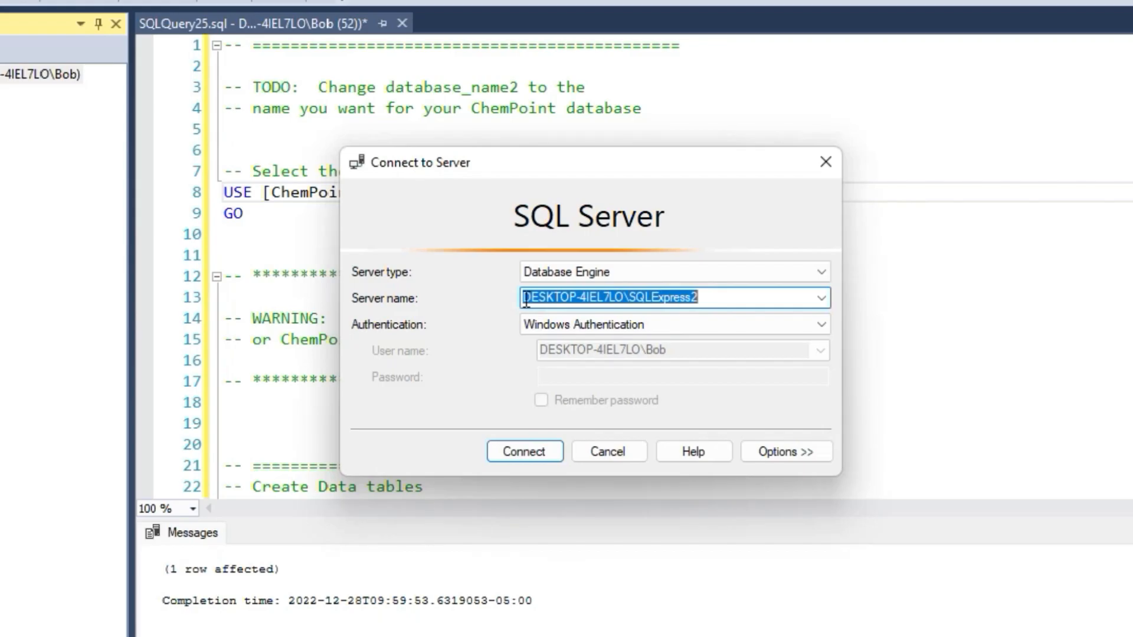
{"action": "left_click_drag", "start_coordinate": [530, 227], "coordinate": [561, 227]}
{"action": "left_click_drag", "start_coordinate": [577, 297], "coordinate": [626, 298]}
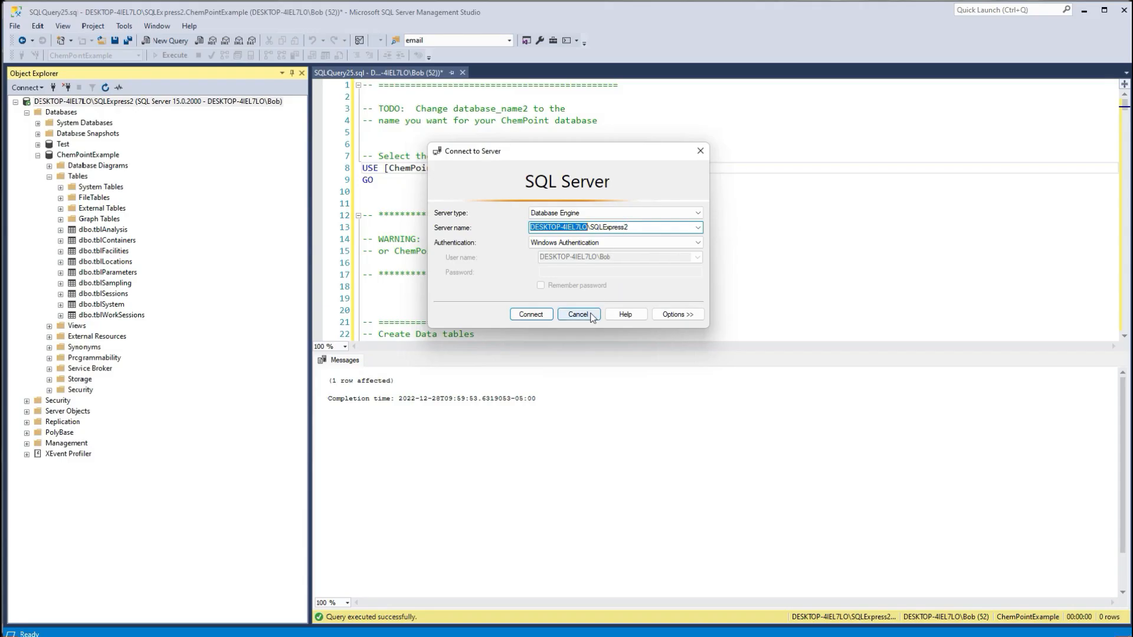
{"action": "left_click", "coordinate": [623, 452]}
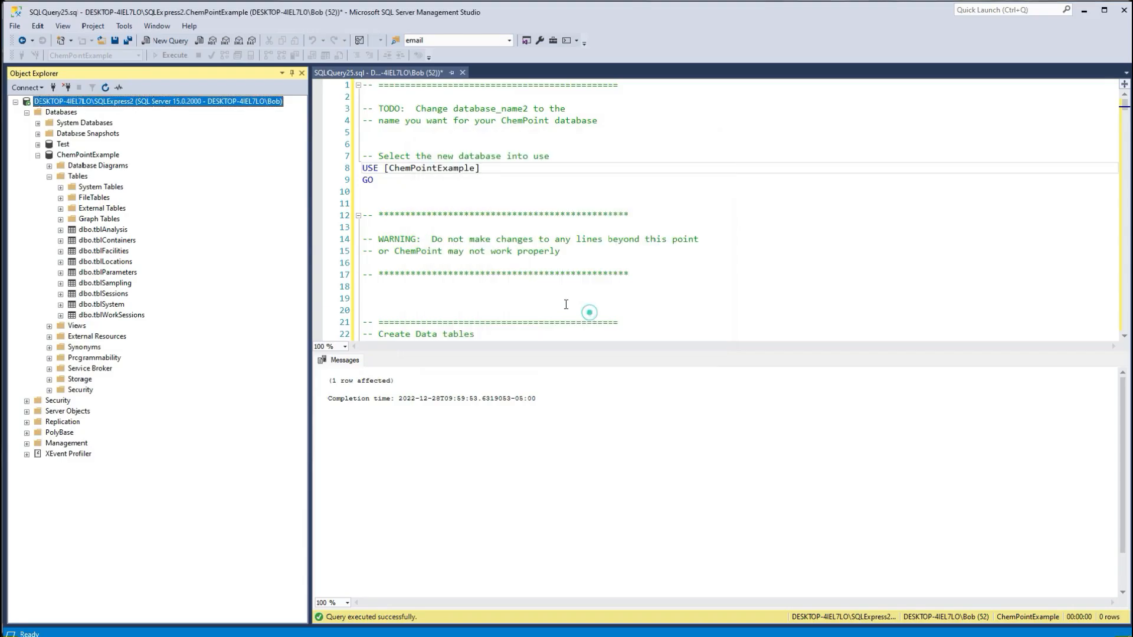
Check the database name in SQL Server Management Studio, then return to ChemPoint Professional, accept the destination and transfer the data
{"action": "left_click", "coordinate": [83, 155]}
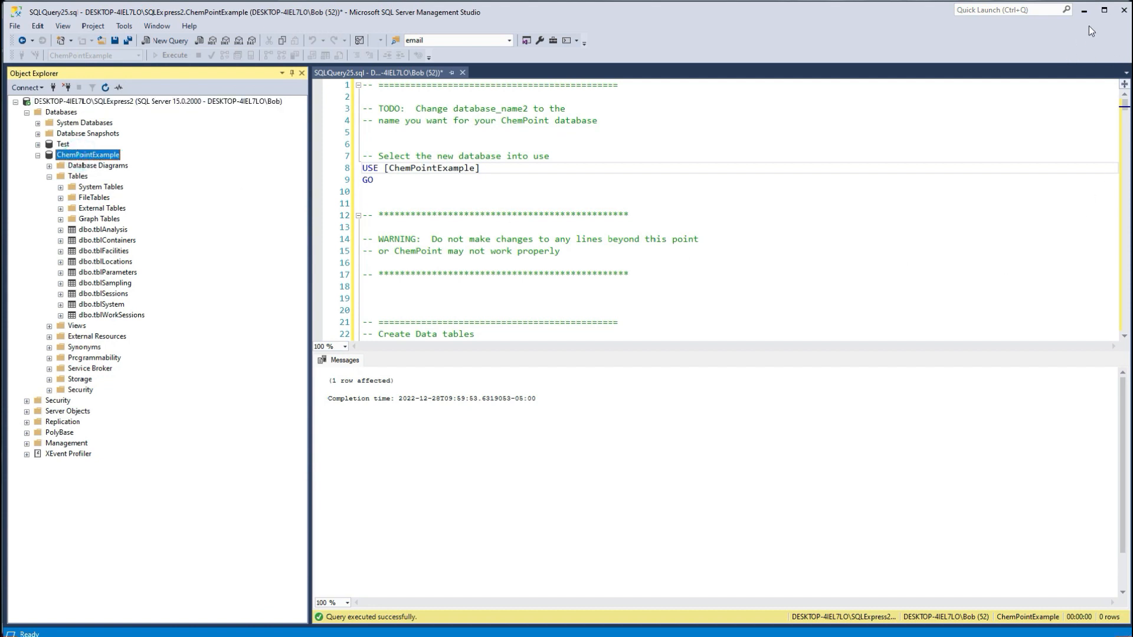
{"action": "left_click", "coordinate": [1085, 10]}
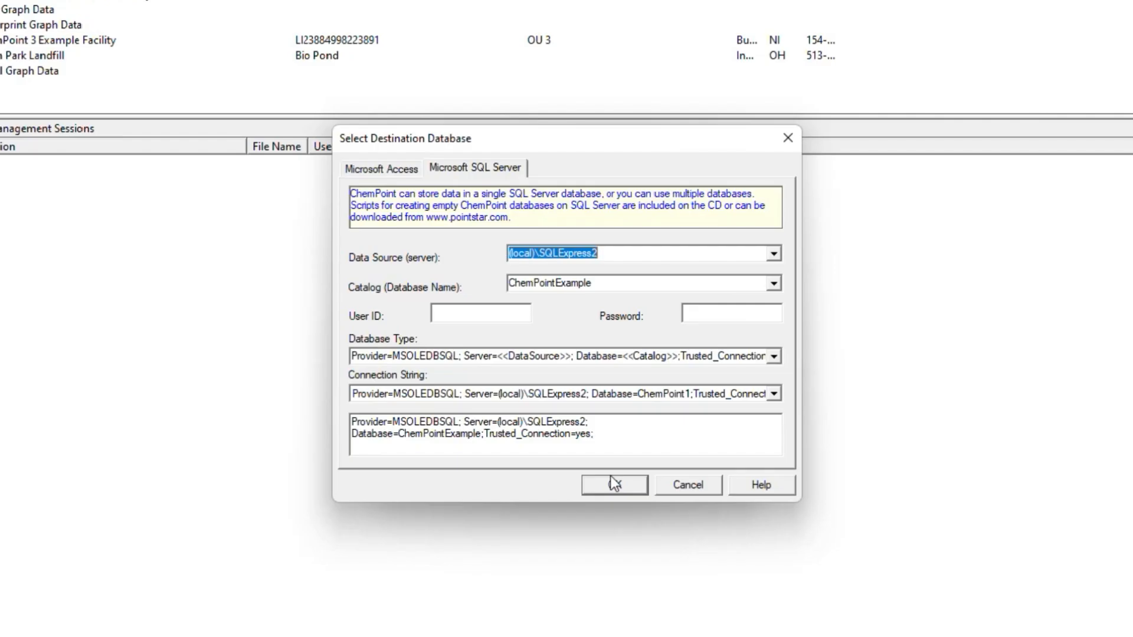
{"action": "left_click", "coordinate": [614, 484]}
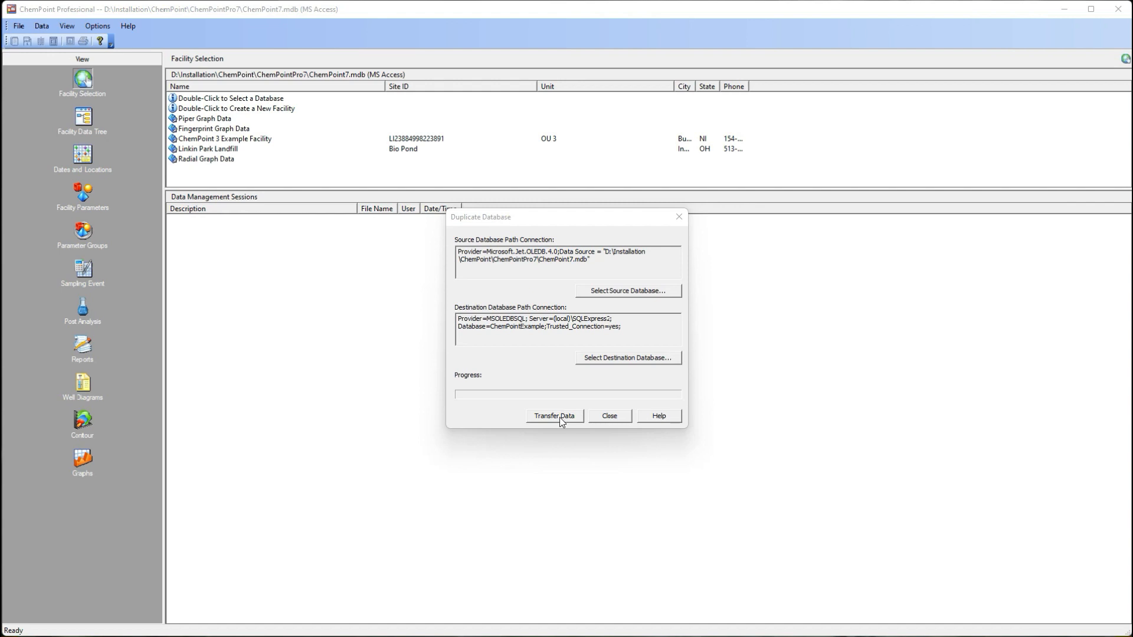
{"action": "left_click", "coordinate": [559, 416]}
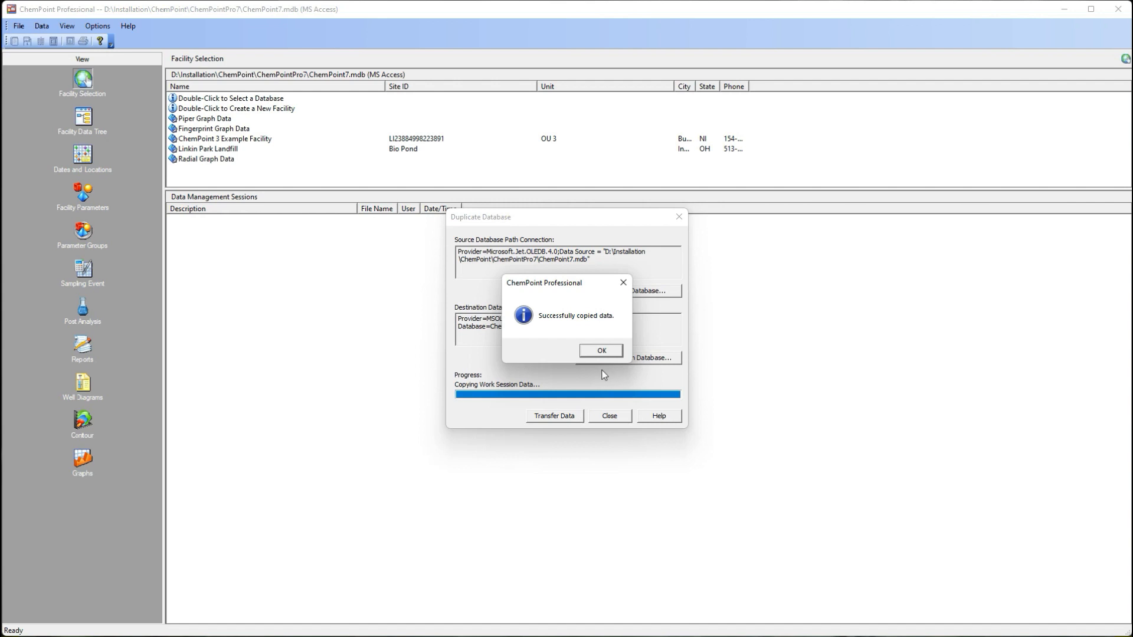
{"action": "left_click", "coordinate": [600, 351]}
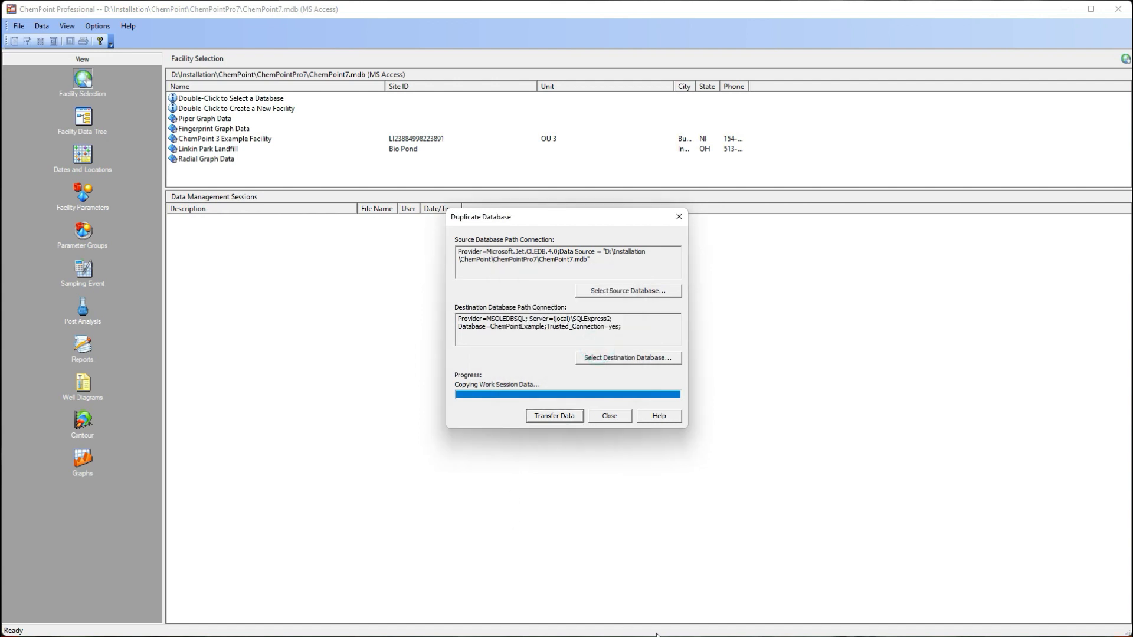
In SQL Server Management Studio, view the top 1000 rows of ChemPointExample's dbo.tblFacilities and dbo.tblLocations tables
{"action": "left_click", "coordinate": [437, 636]}
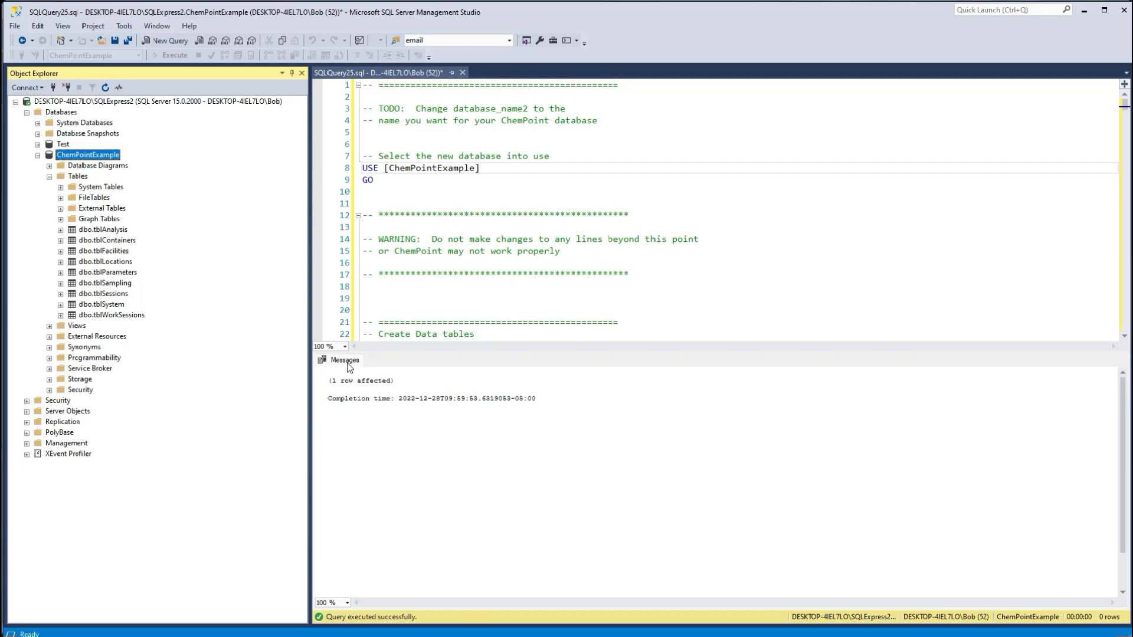
{"action": "right_click", "coordinate": [117, 253]}
{"action": "left_click", "coordinate": [153, 285]}
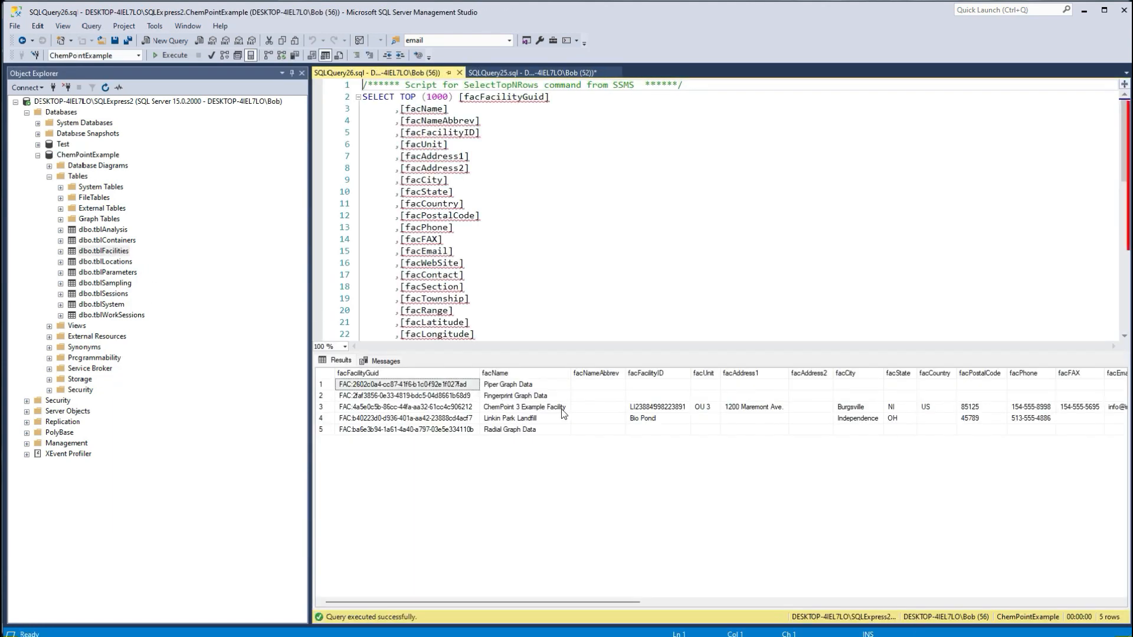
{"action": "right_click", "coordinate": [112, 263]}
{"action": "left_click", "coordinate": [152, 299]}
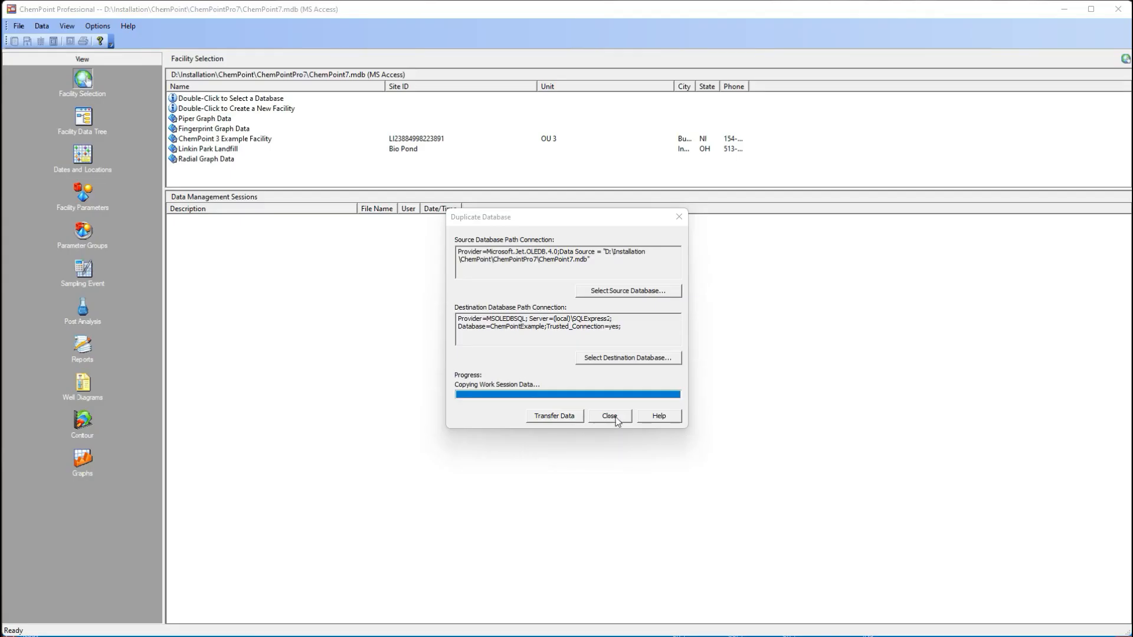
Close ChemPoint Professional's duplication dialog and open the SQL Server database ChemPointExample from data source (local)\SQLExpress2
{"action": "left_click", "coordinate": [610, 416]}
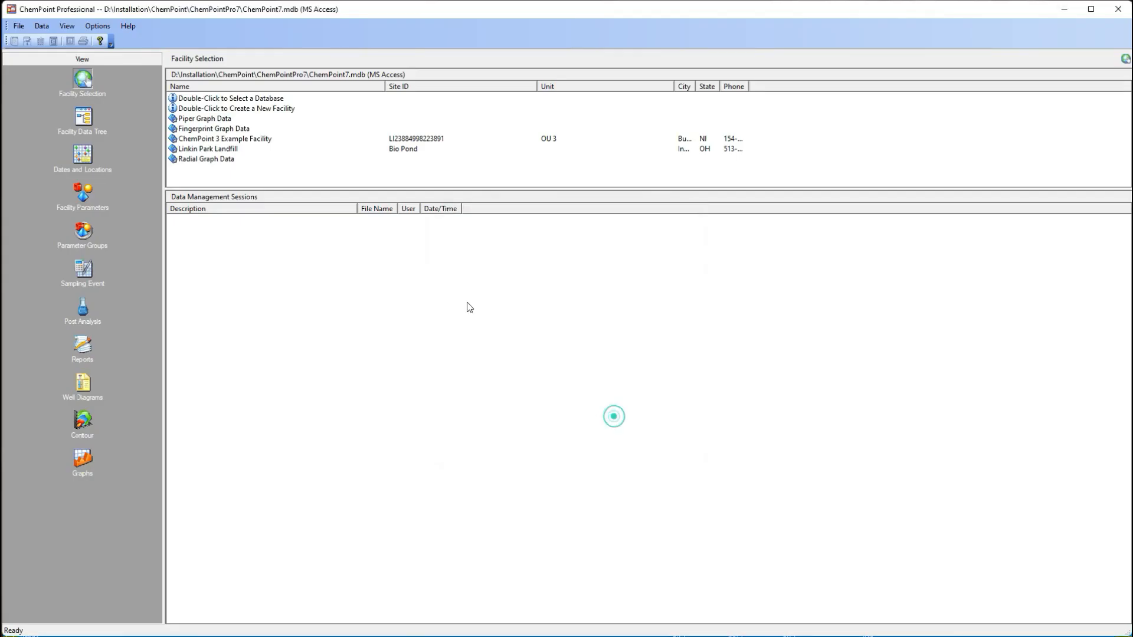
{"action": "double_click", "coordinate": [236, 99]}
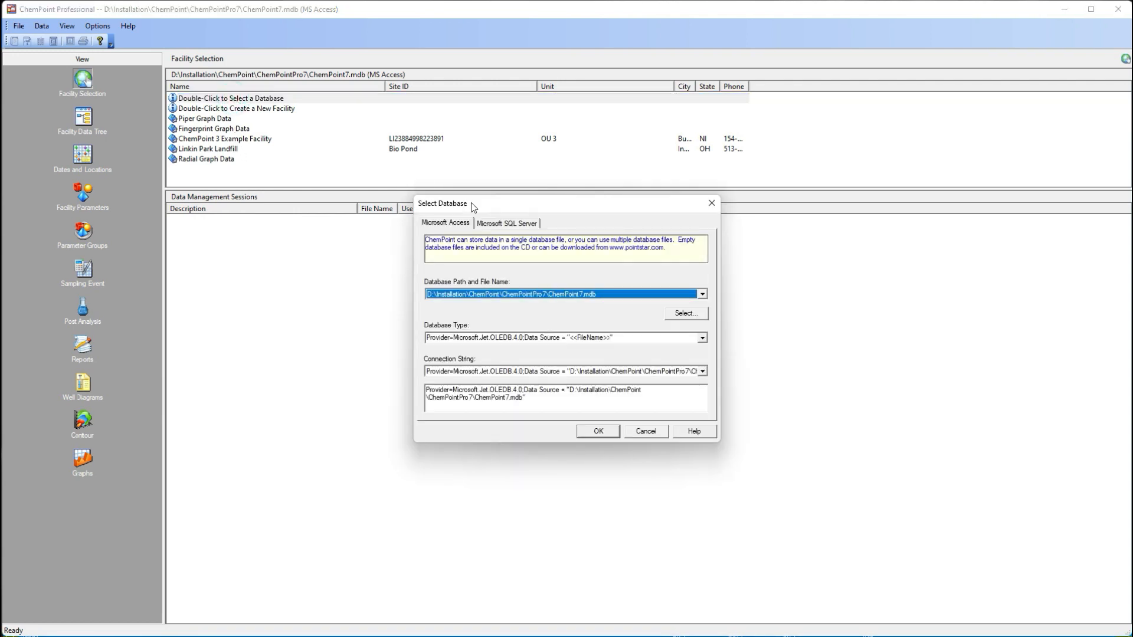
{"action": "left_click", "coordinate": [490, 222]}
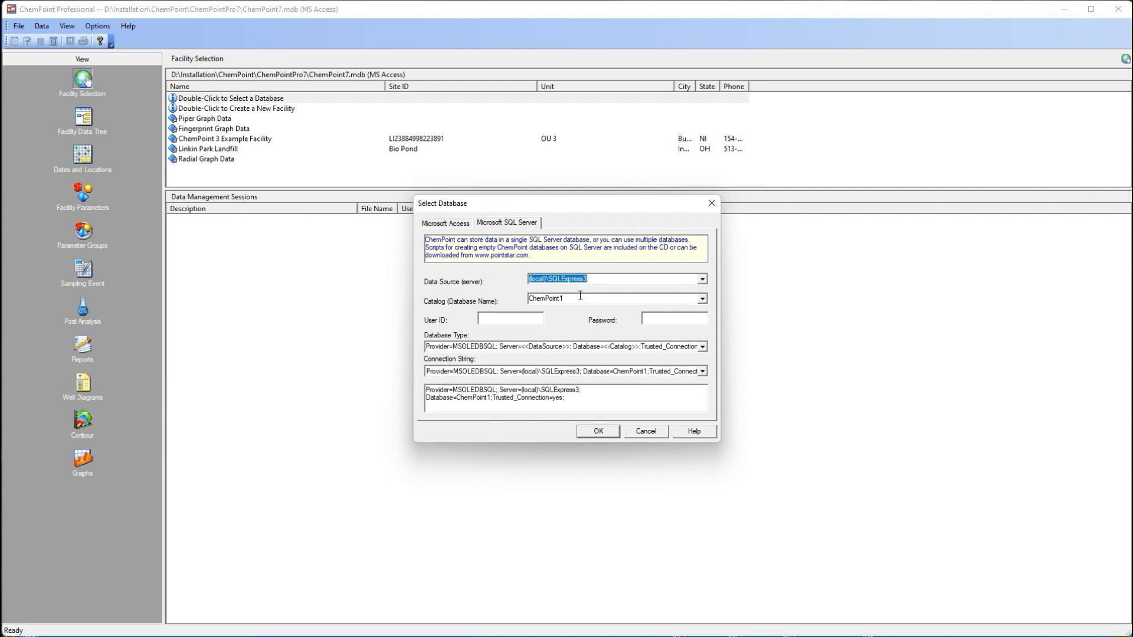
{"action": "left_click", "coordinate": [596, 281]}
{"action": "left_click", "coordinate": [577, 299]}
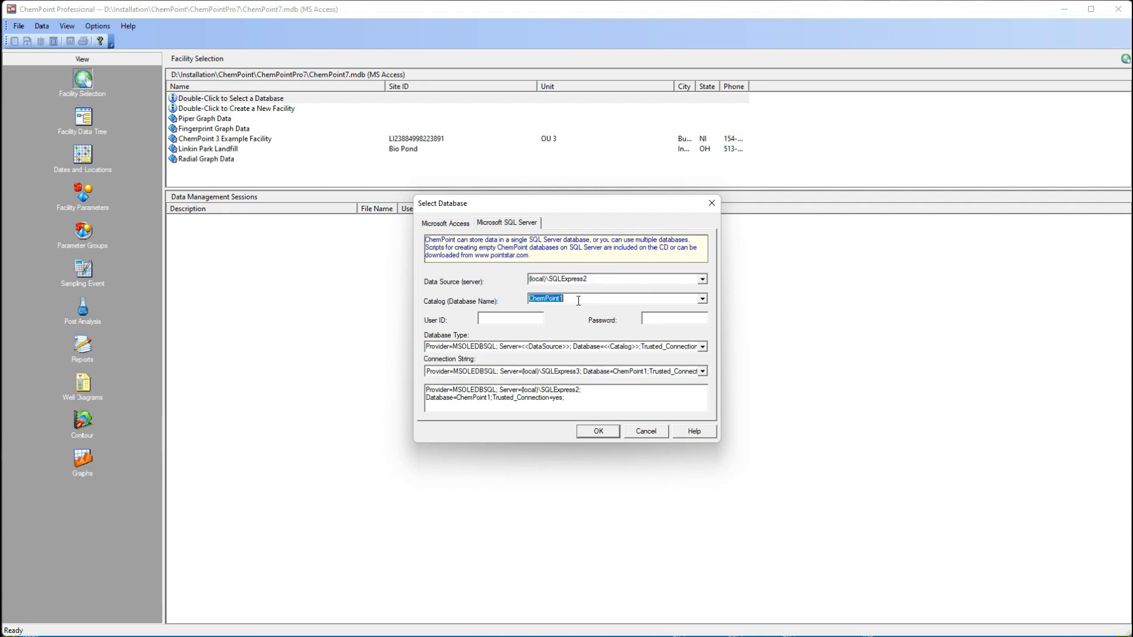
{"action": "left_click", "coordinate": [587, 299]}
{"action": "type", "text": "Example"}
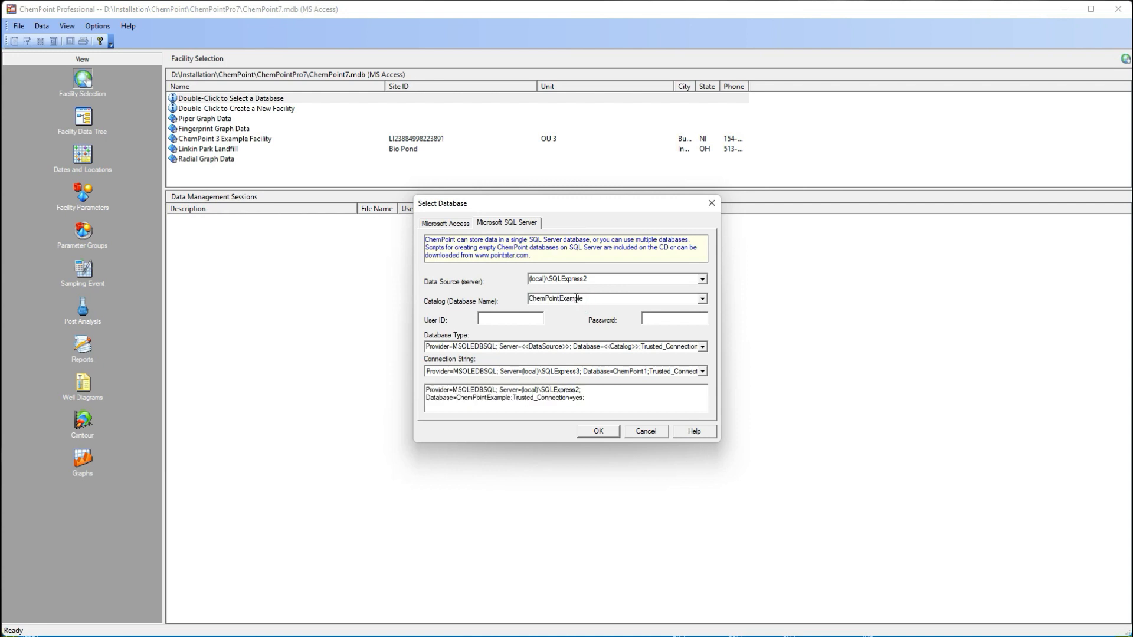
{"action": "left_click", "coordinate": [603, 433]}
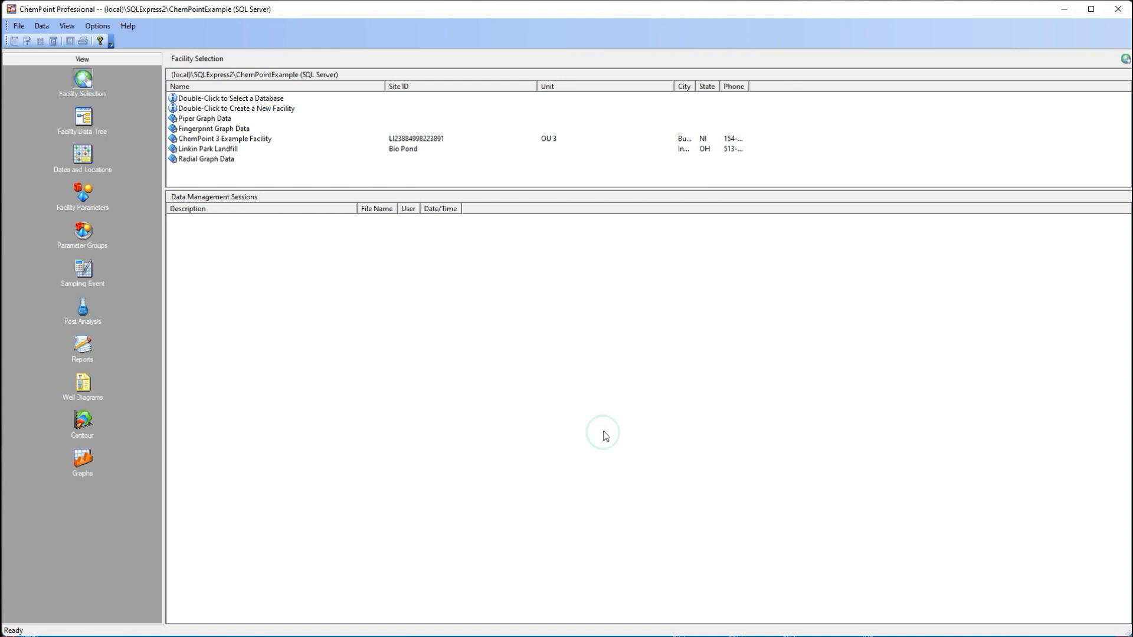